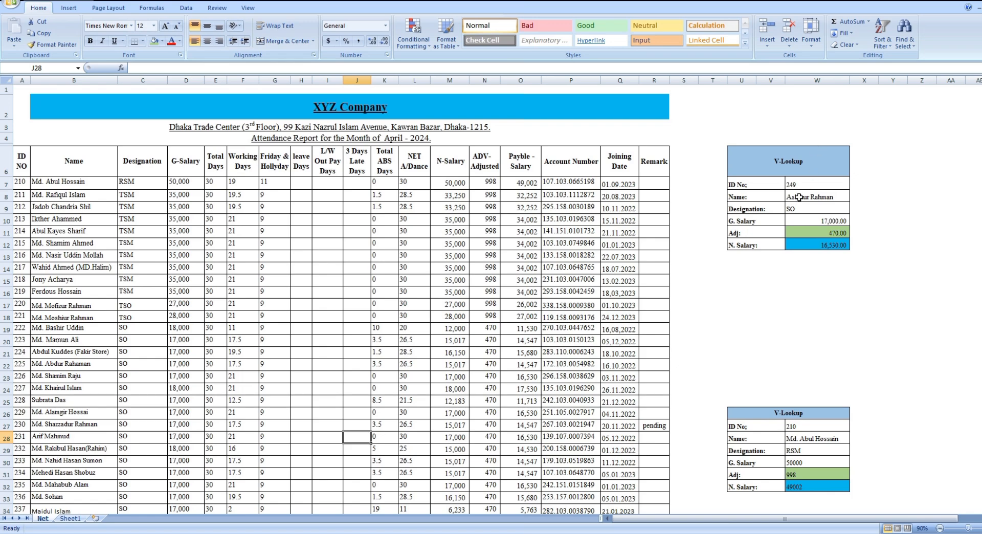
# Step: Clear the values from ID No to N. Salary (W7:W12) in the upper V-Lookup table
pyautogui.scroll(-1, 425, 366)
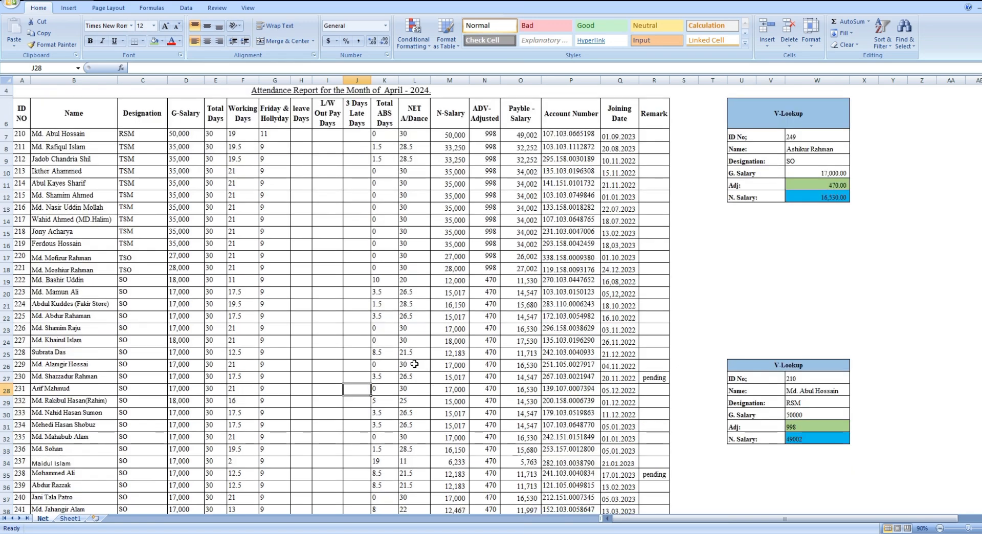
pyautogui.scroll(-3, 425, 366)
pyautogui.scroll(-5, 428, 391)
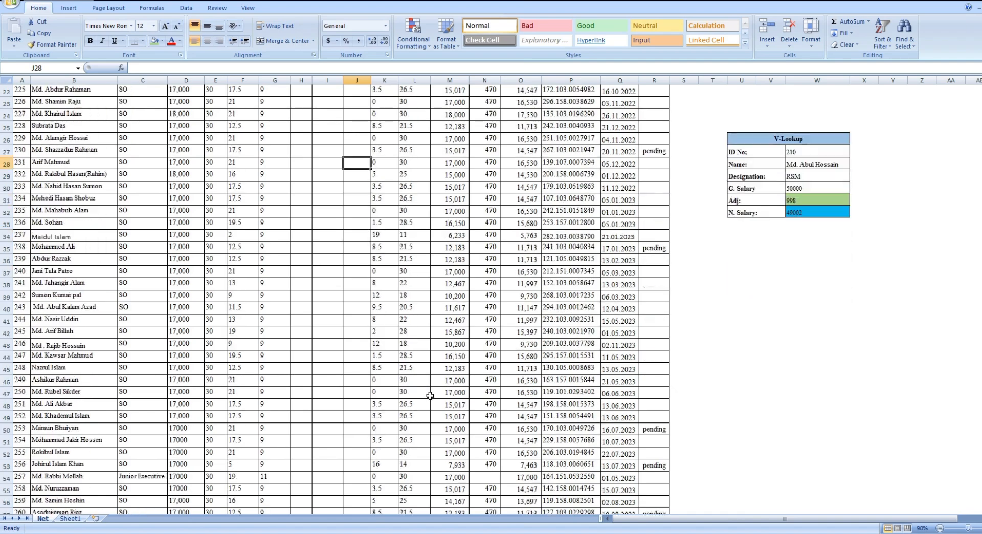
pyautogui.scroll(9, 429, 394)
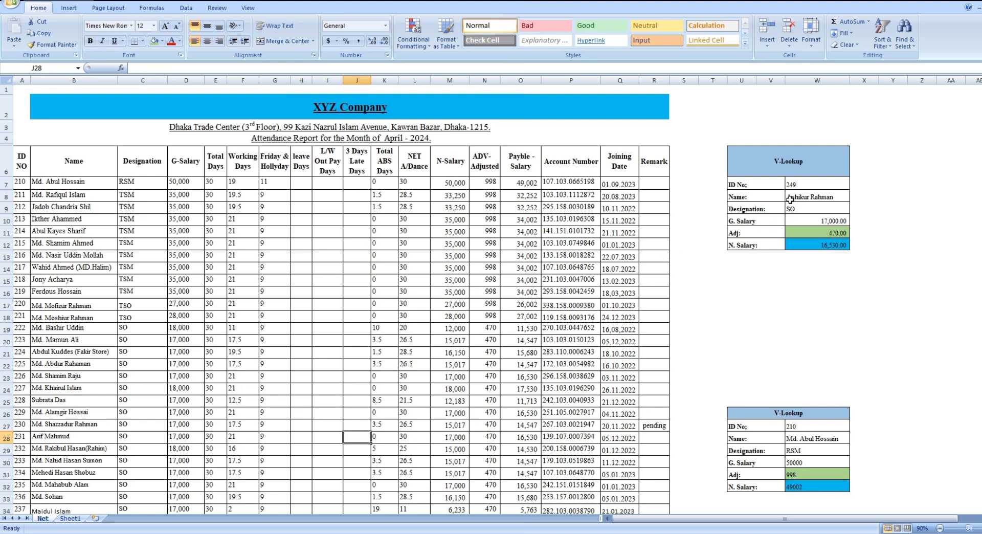
pyautogui.moveTo(797, 187); pyautogui.dragTo(803, 244)
pyautogui.press('Delete')
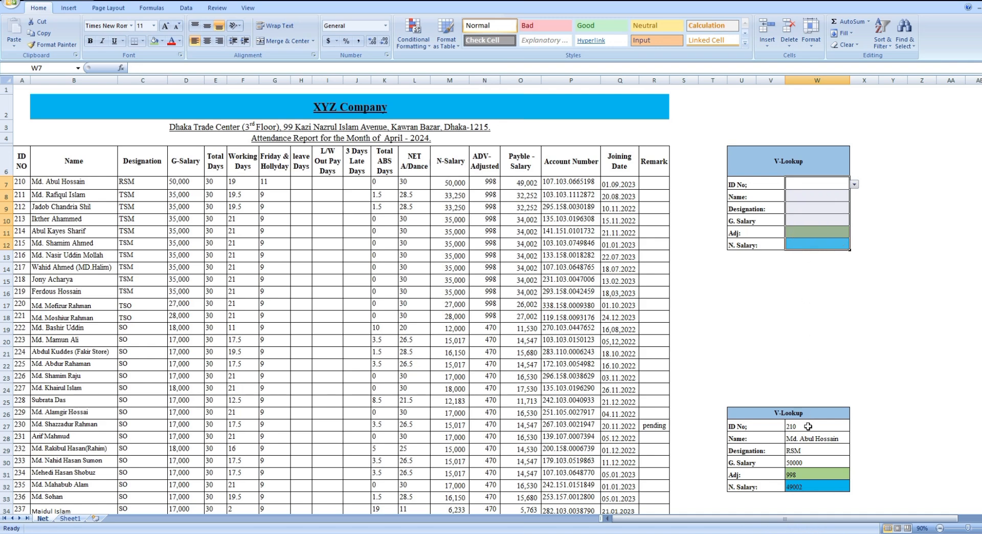
# Step: Clear the values from ID No to N. Salary (W27:W32) in the lower V-Lookup table
pyautogui.scroll(-1, 808, 420)
pyautogui.moveTo(809, 379); pyautogui.dragTo(814, 438)
pyautogui.press('Delete')
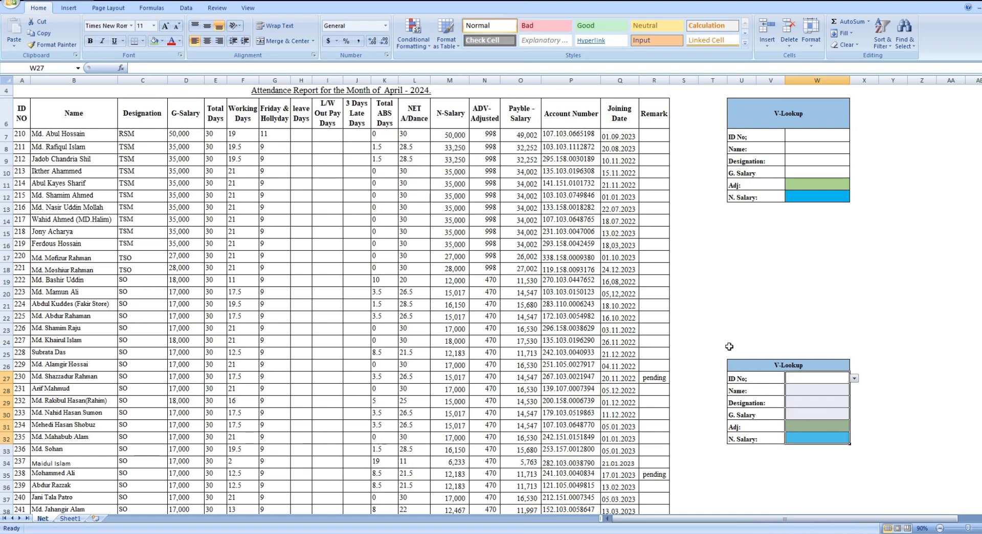
pyautogui.click(725, 305)
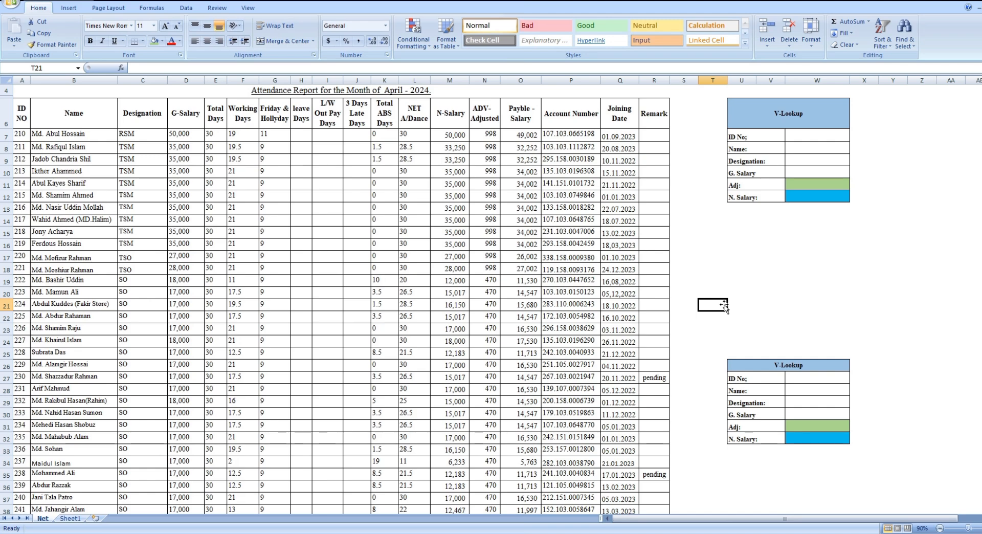
# Step: Use the ID NO column entries, starting at A7, as the data validation list source for the upper table's ID No cell
pyautogui.click(810, 140)
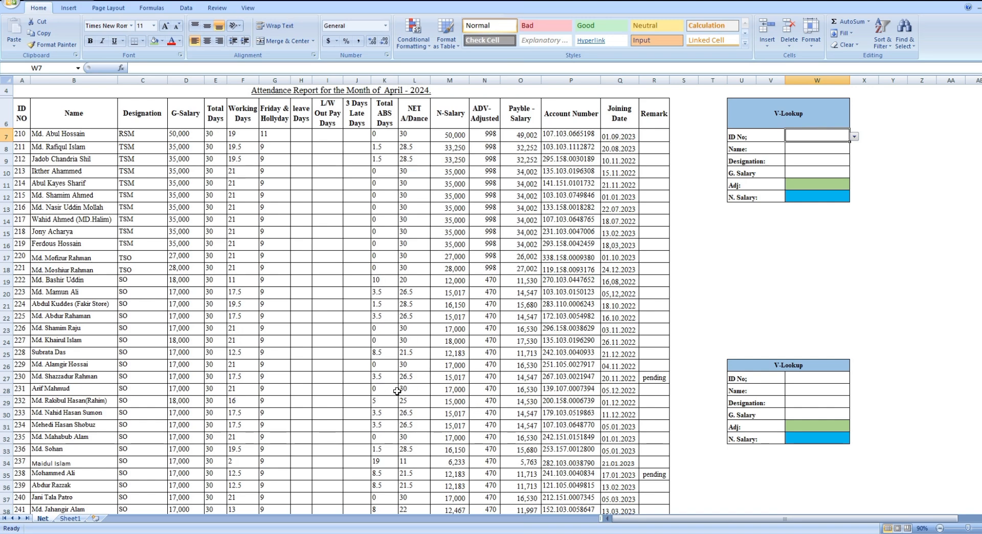
pyautogui.scroll(-3, 396, 391)
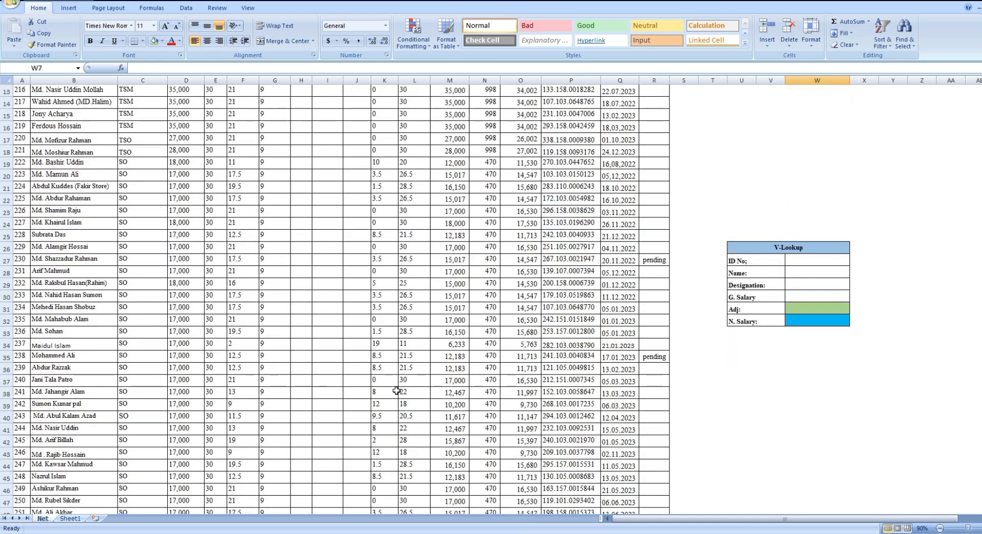
pyautogui.scroll(-1, 397, 391)
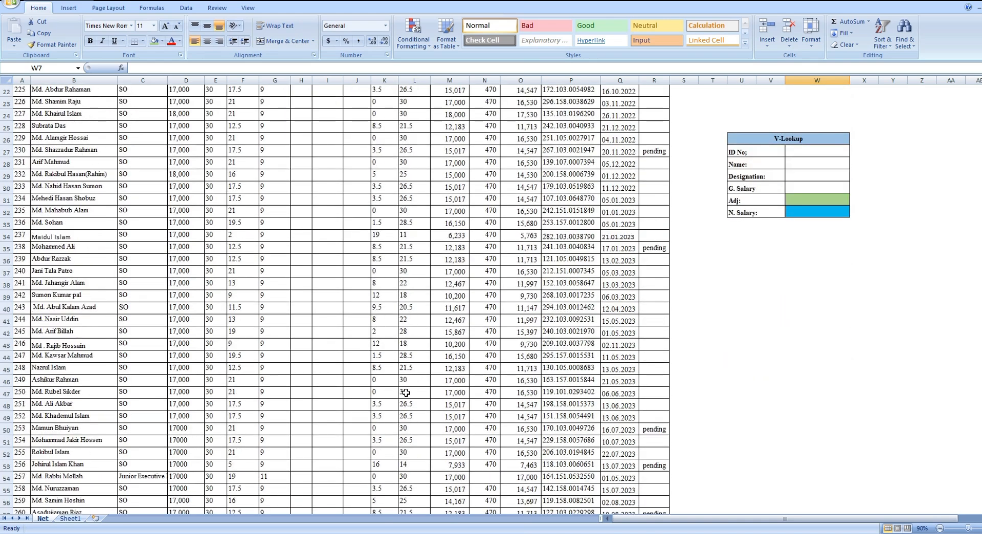
pyautogui.scroll(5, 404, 392)
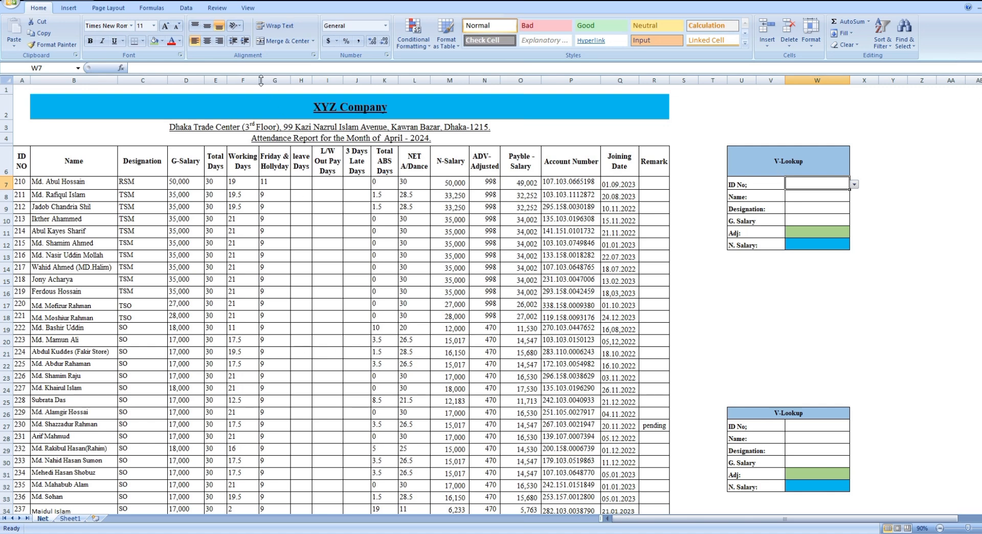
pyautogui.click(187, 9)
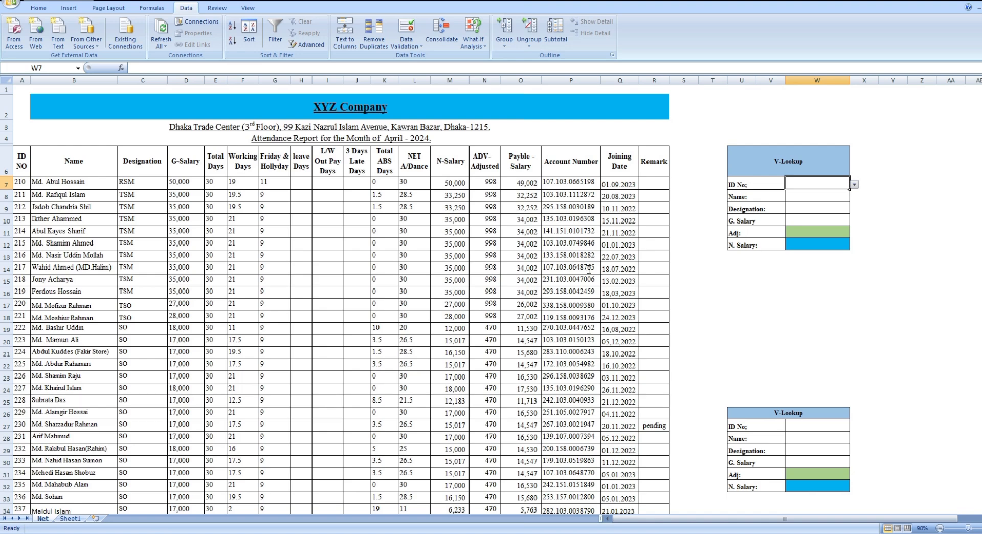
pyautogui.scroll(-2, 589, 270)
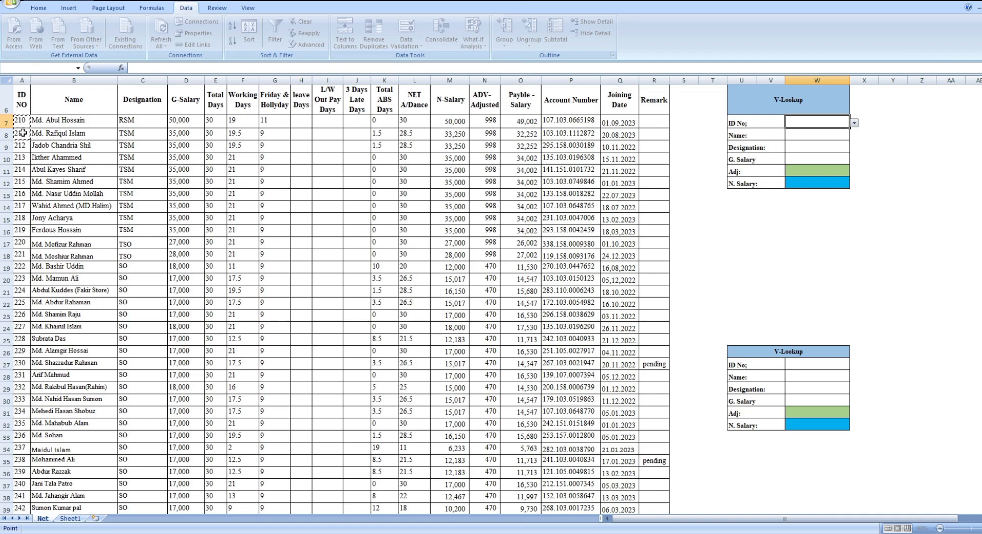
pyautogui.scroll(-20, 9, 499)
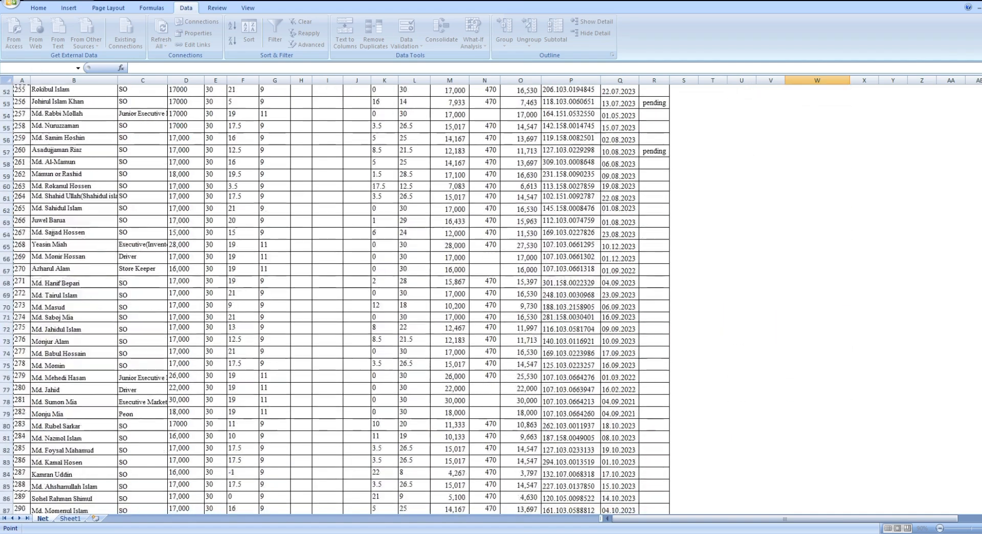
pyautogui.scroll(-2, 18, 490)
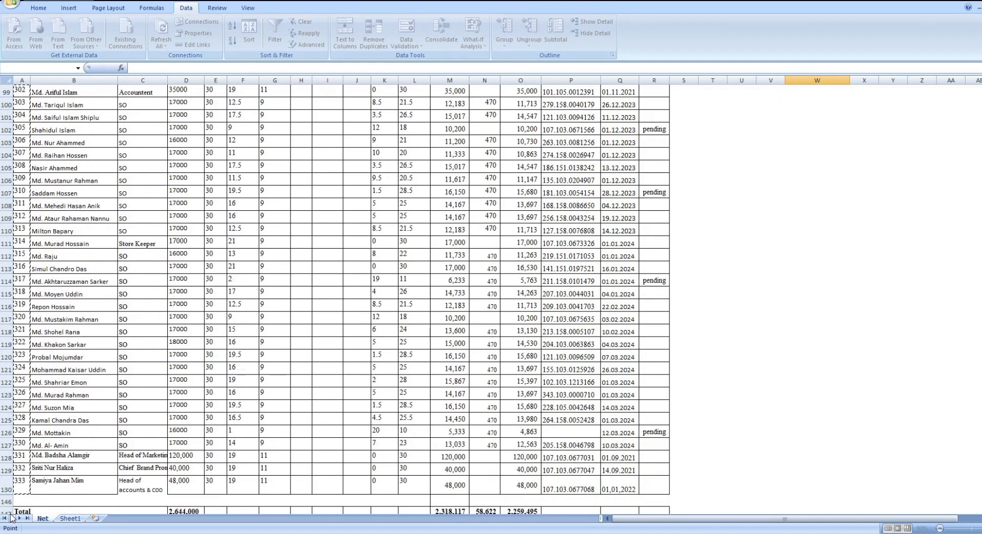
pyautogui.moveTo(17, 489); pyautogui.dragTo(17, 492)
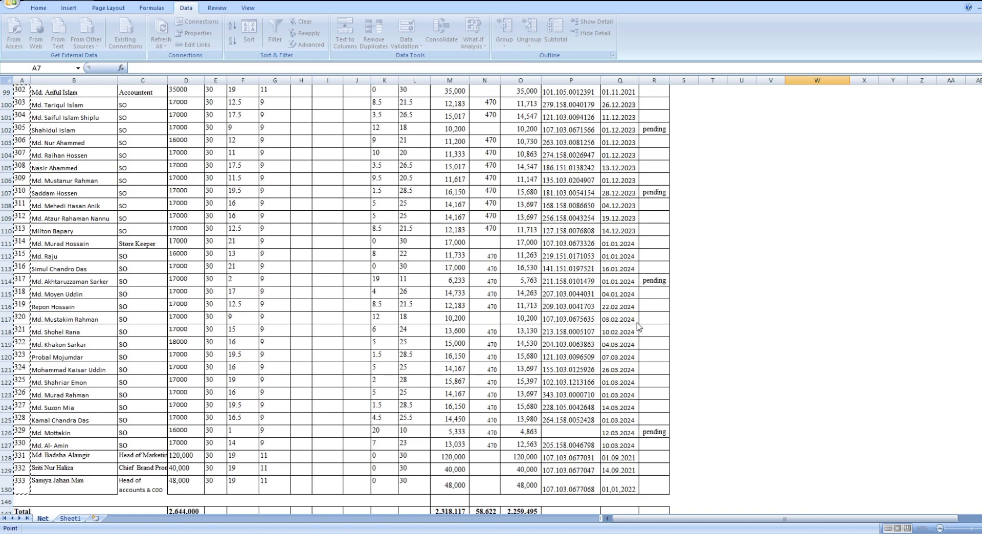
pyautogui.press('Escape')
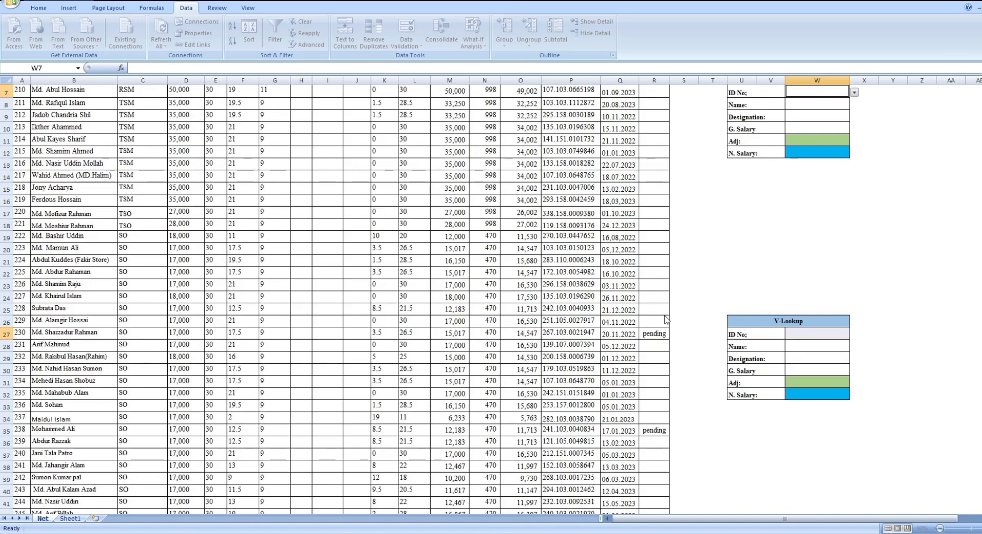
# Step: Enter the first listed employee's ID in the upper V-Lookup table's ID No cell, W7
pyautogui.scroll(2, 757, 215)
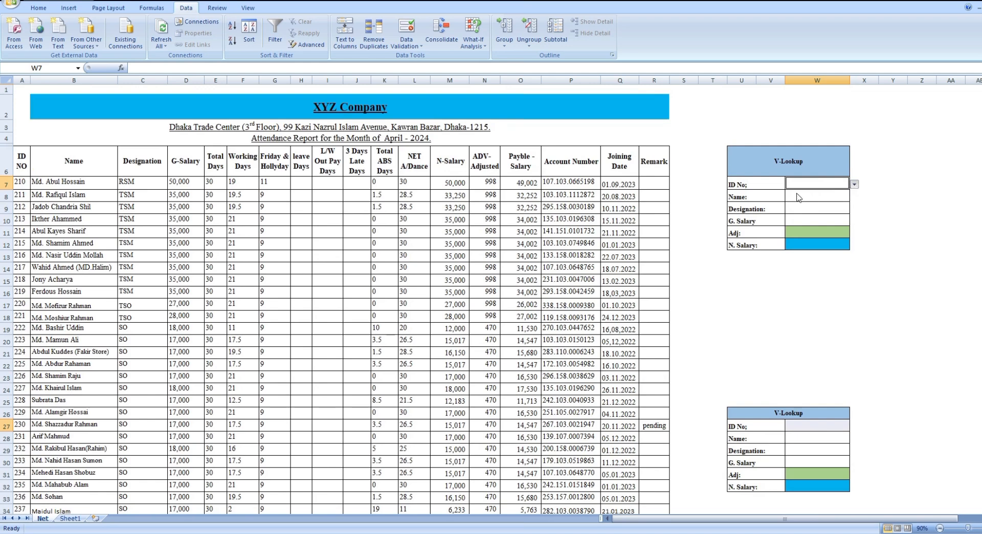
pyautogui.write('210')
pyautogui.click(799, 199)
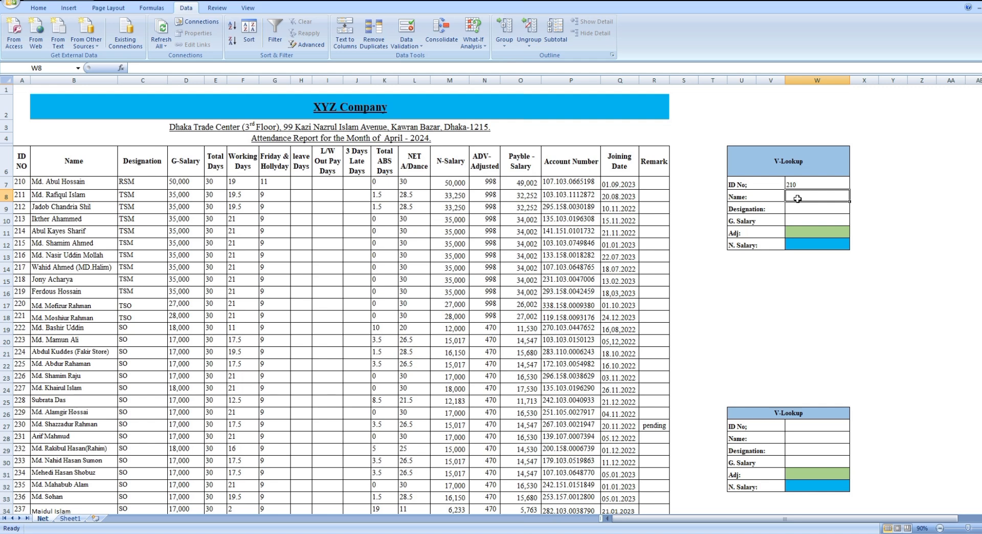
# Step: Look up the employee name in cell W8 with the formula =VLOOKUP(W7,A6:R143,2,0)
pyautogui.write('=vloo')
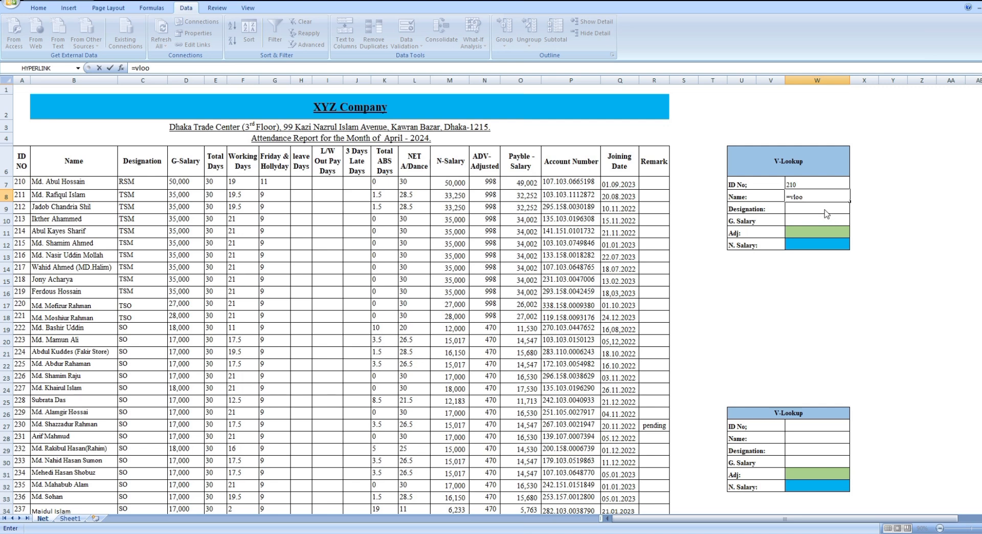
pyautogui.press('Tab')
pyautogui.click(813, 188)
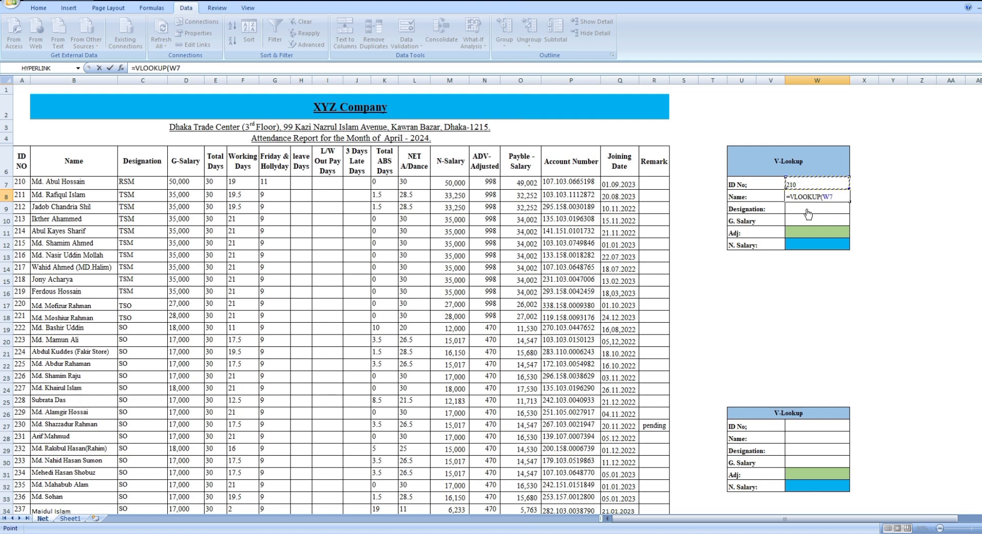
pyautogui.write(',')
pyautogui.moveTo(24, 167); pyautogui.dragTo(655, 517)
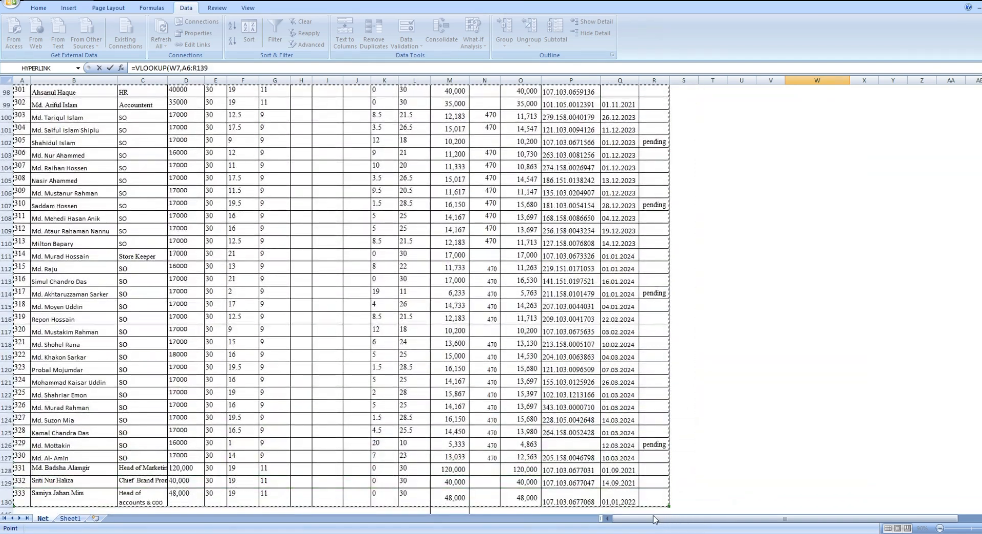
pyautogui.scroll(9, 518, 456)
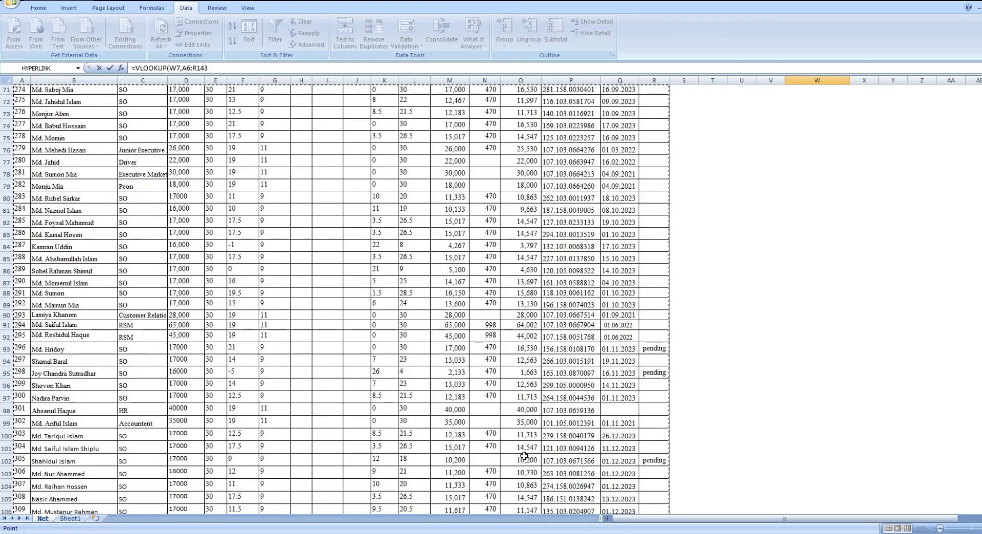
pyautogui.write(',')
pyautogui.scroll(11, 870, 256)
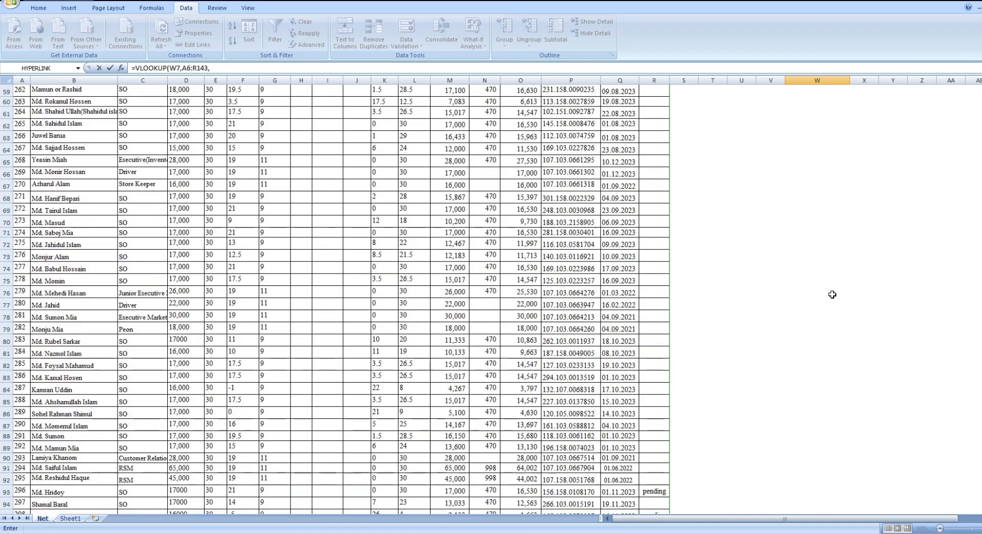
pyautogui.scroll(12, 820, 282)
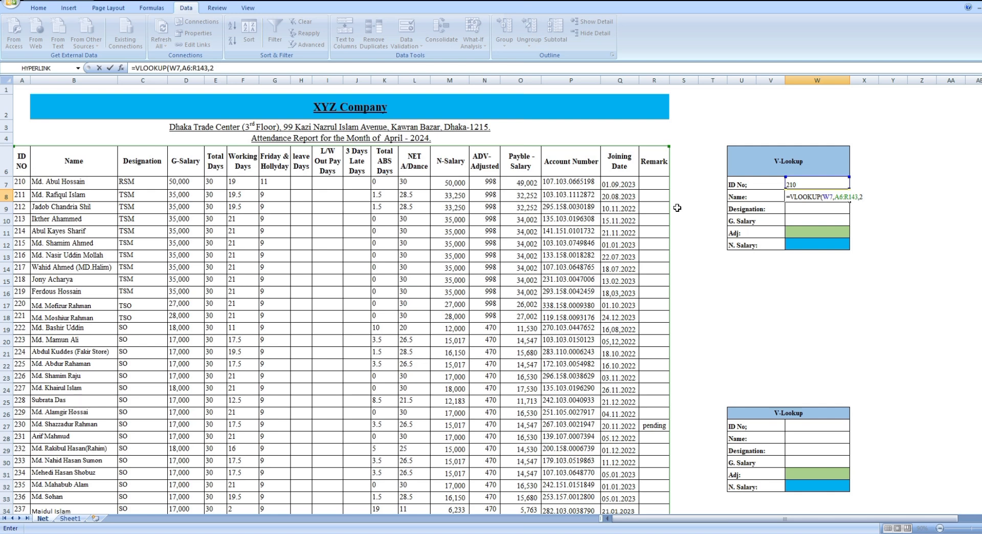
pyautogui.write(',')
pyautogui.write(')')
pyautogui.press('Return')
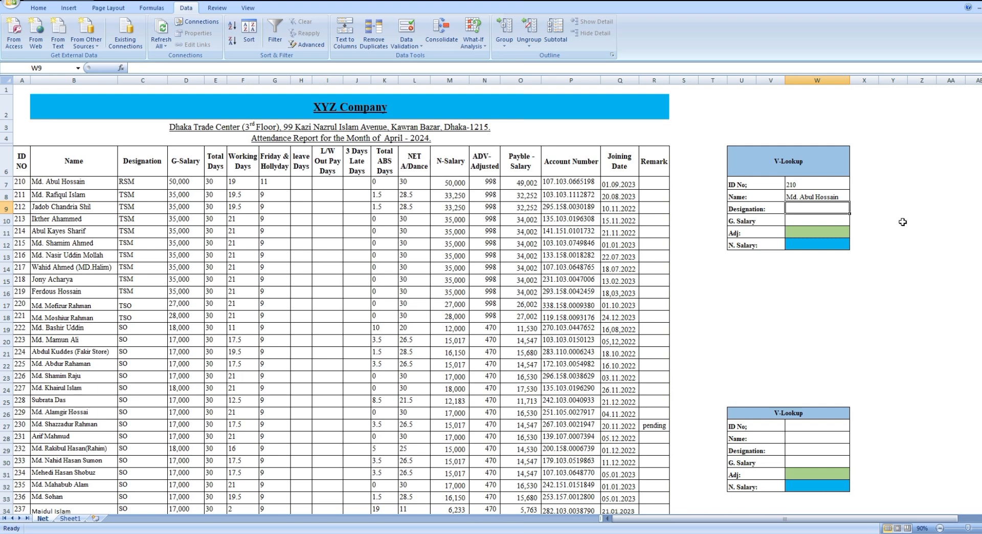
# Step: Fill the Name formula from W8 down through the N. Salary cell W12
pyautogui.click(810, 197)
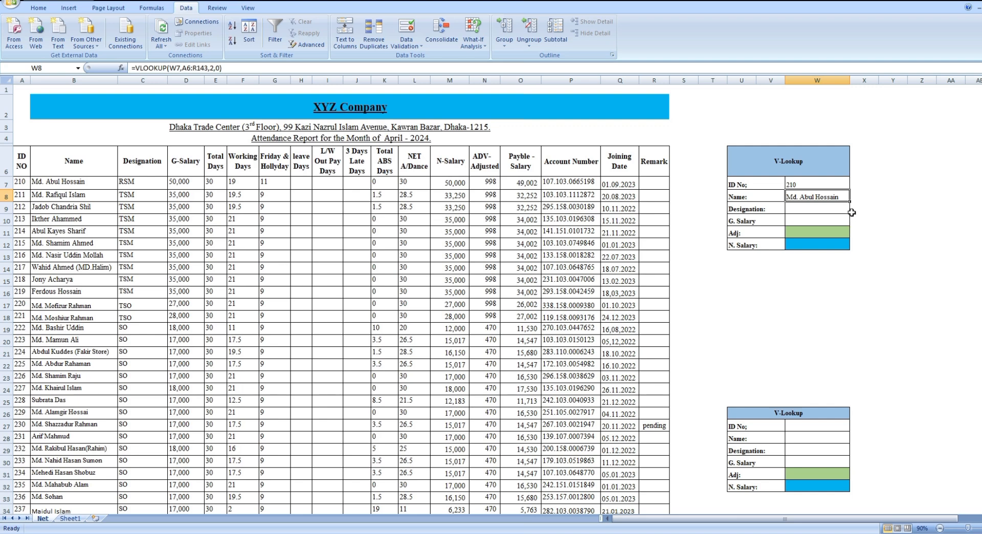
pyautogui.moveTo(851, 202); pyautogui.dragTo(854, 250)
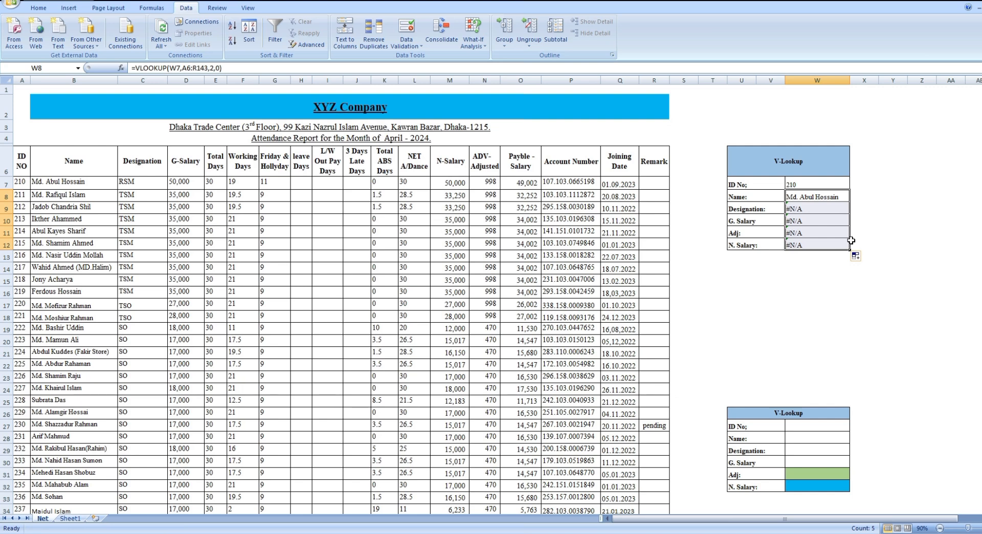
# Step: Examine the cell references in the copied VLOOKUP formulas against the original Name formula in W8
pyautogui.click(821, 215)
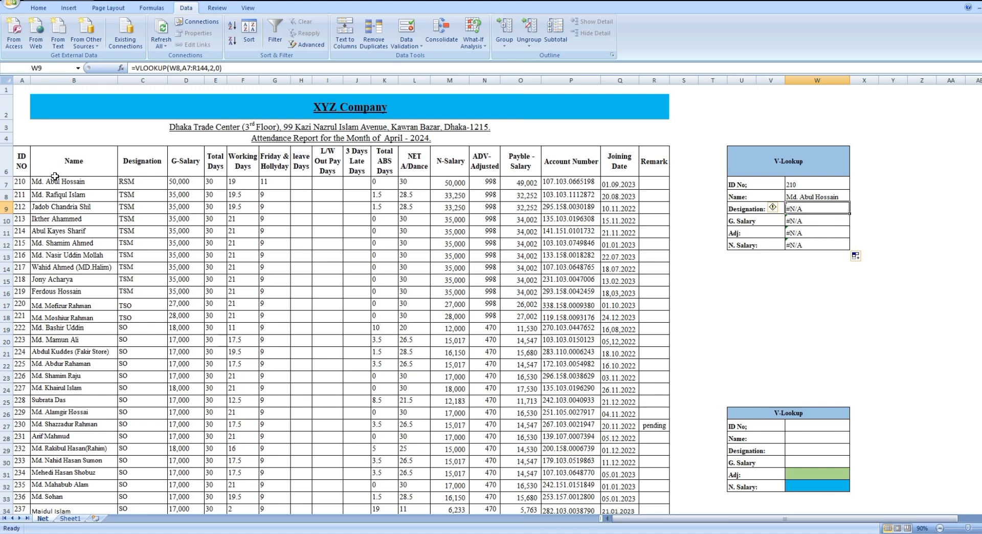
pyautogui.click(843, 200)
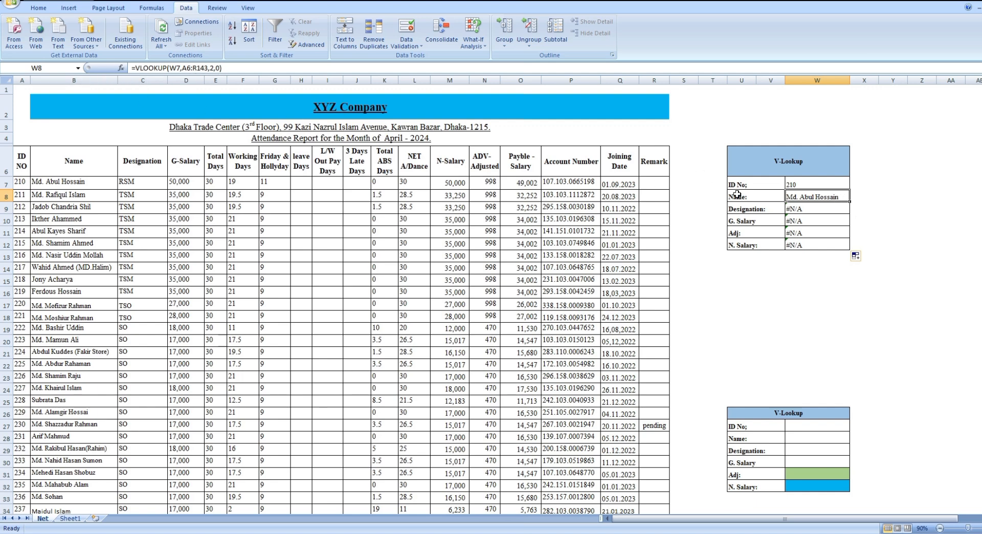
pyautogui.click(813, 212)
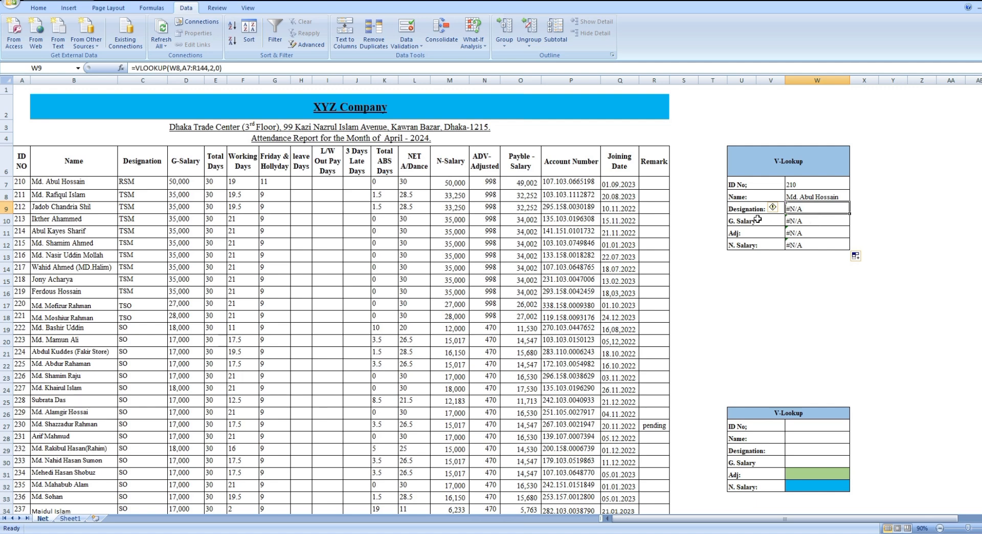
pyautogui.click(811, 188)
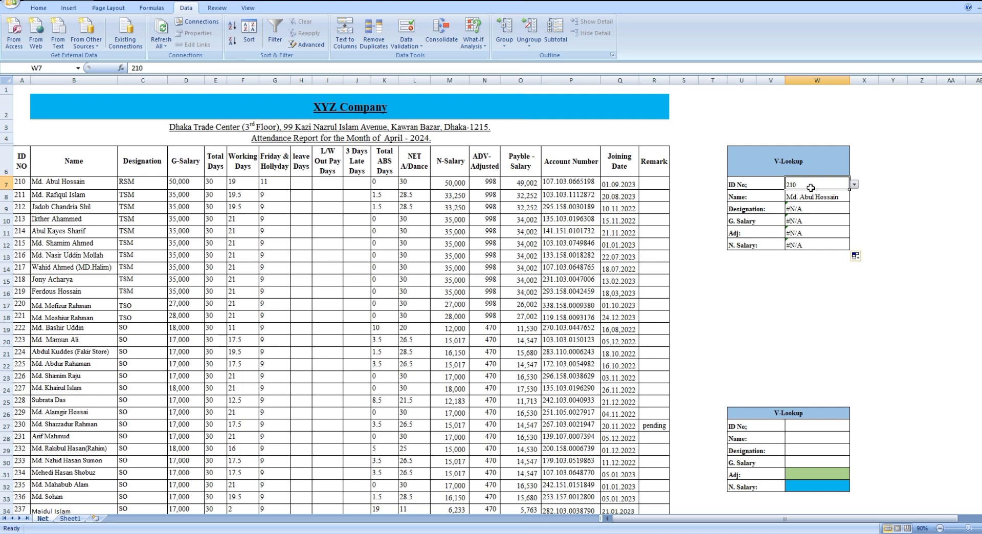
pyautogui.click(811, 201)
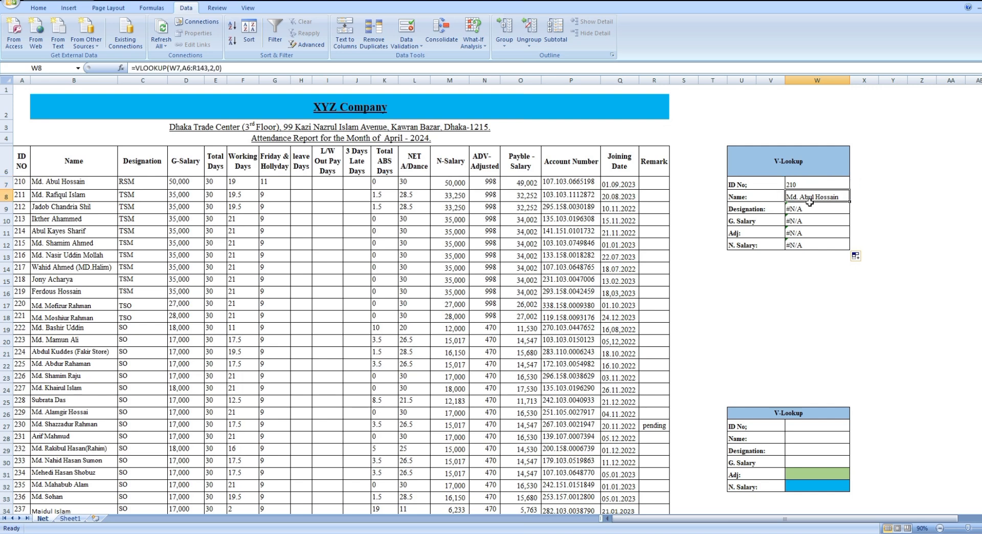
pyautogui.click(185, 74)
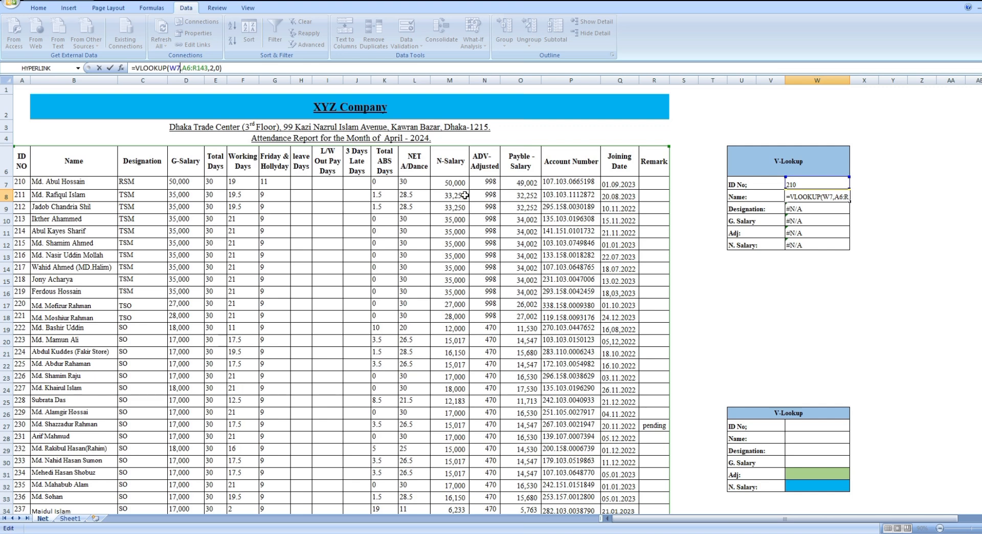
pyautogui.click(797, 233)
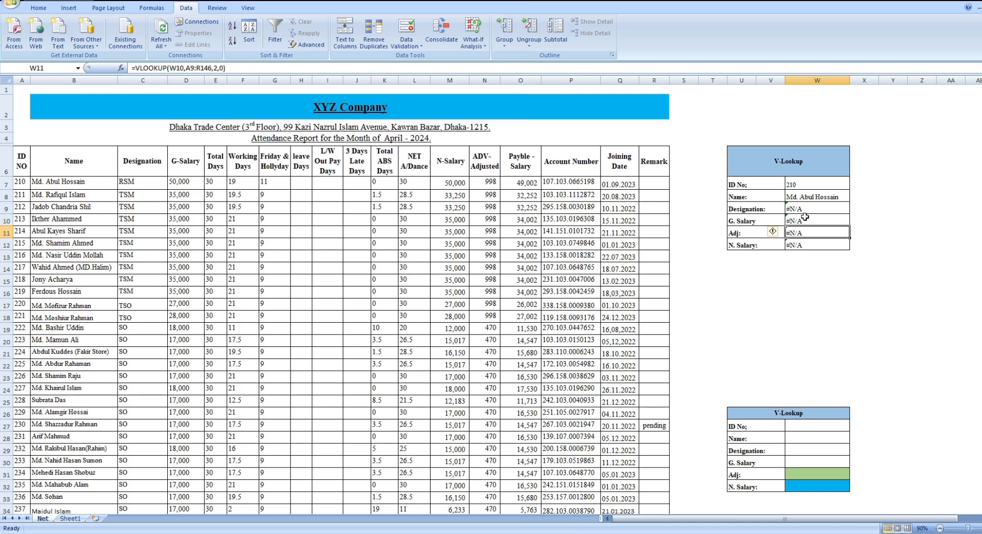
pyautogui.click(803, 212)
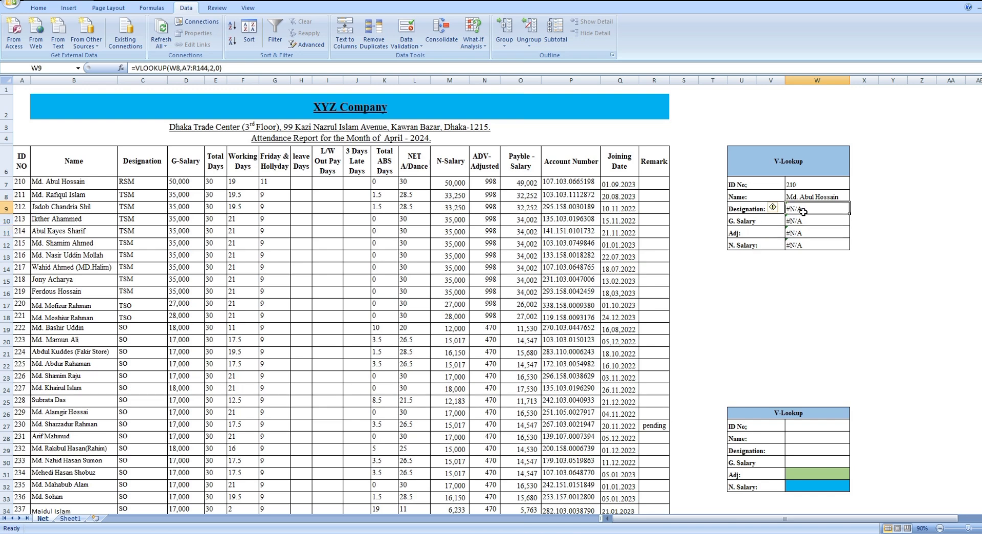
# Step: Replace the Designation formula in W9 with a VLOOKUP of W7 over the range A6:R130, using 0 for exact match
pyautogui.write('=')
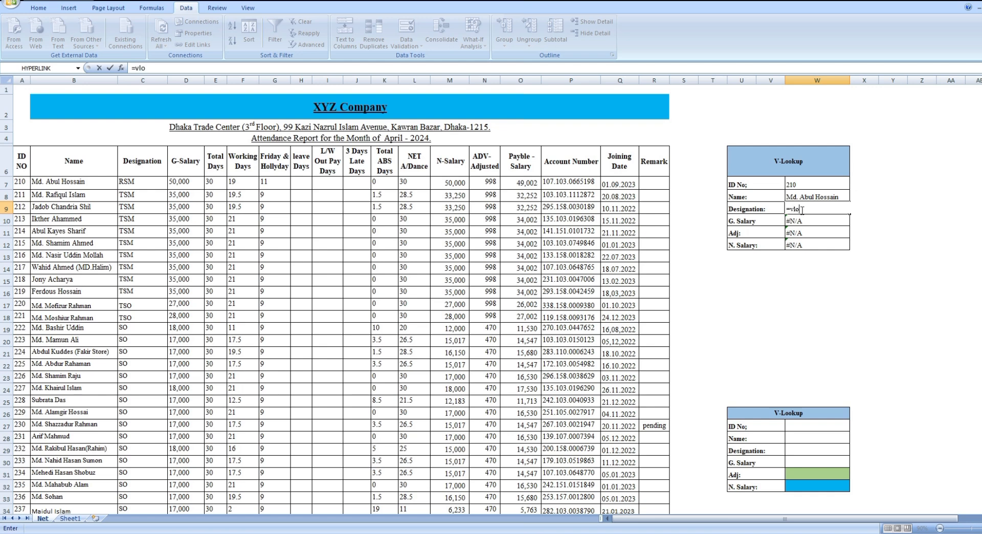
pyautogui.write('vlo')
pyautogui.press('Tab')
pyautogui.click(827, 188)
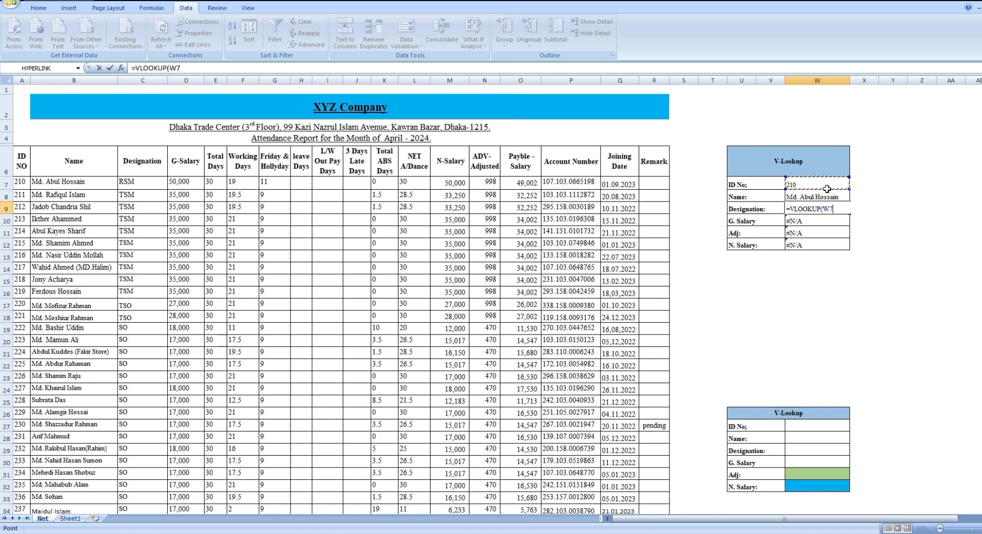
pyautogui.write(',')
pyautogui.moveTo(25, 159); pyautogui.dragTo(650, 485)
pyautogui.scroll(20, 663, 458)
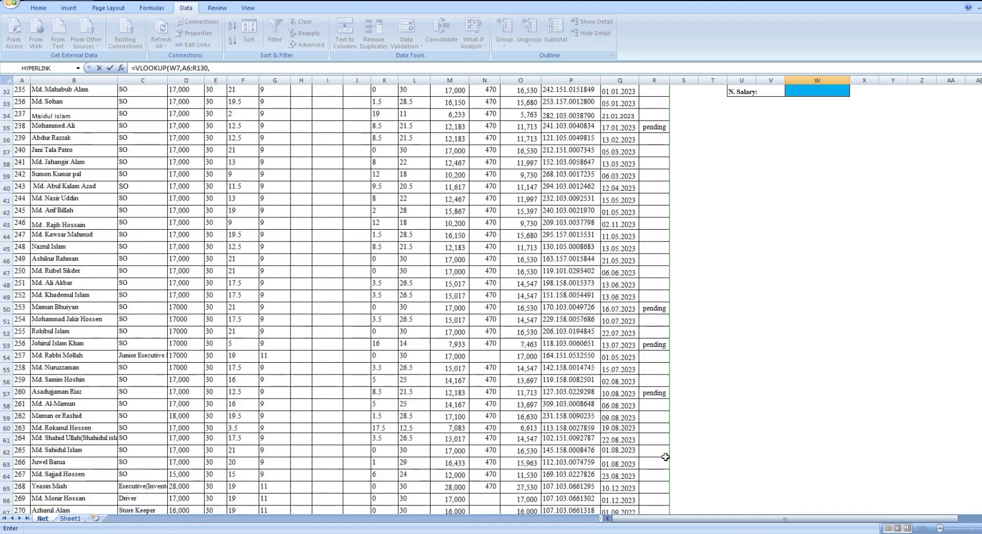
pyautogui.write(',')
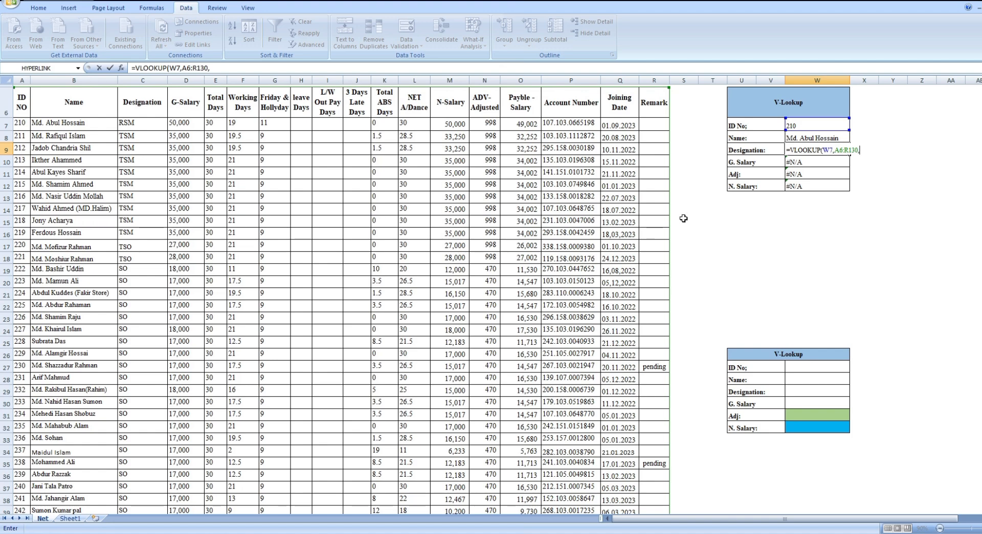
pyautogui.write(',0')
pyautogui.press('Return')
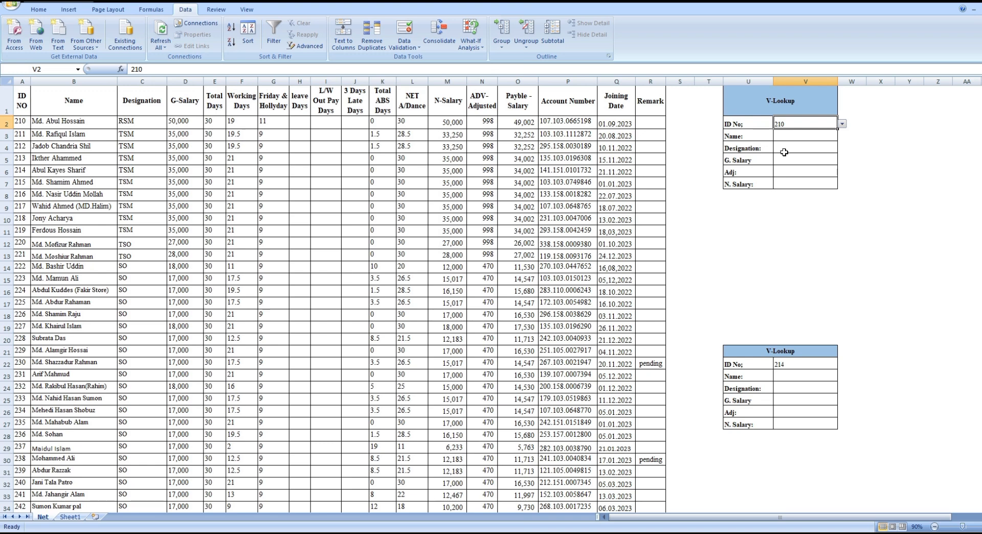
# Step: Look up the employee name in cell V3 with absolute references, using the formula =VLOOKUP($V$2,$A$2:$R$125,2,0)
pyautogui.click(798, 139)
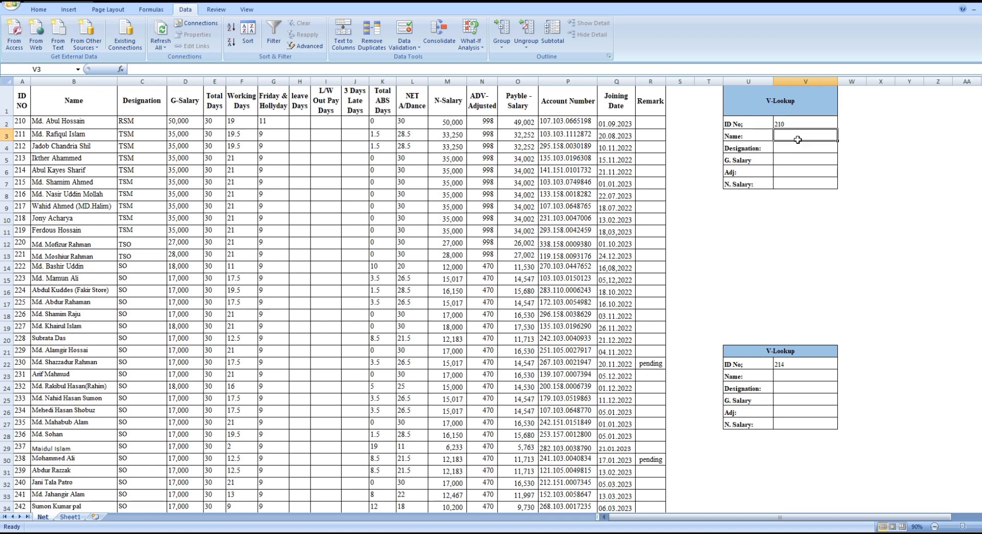
pyautogui.write('=vl')
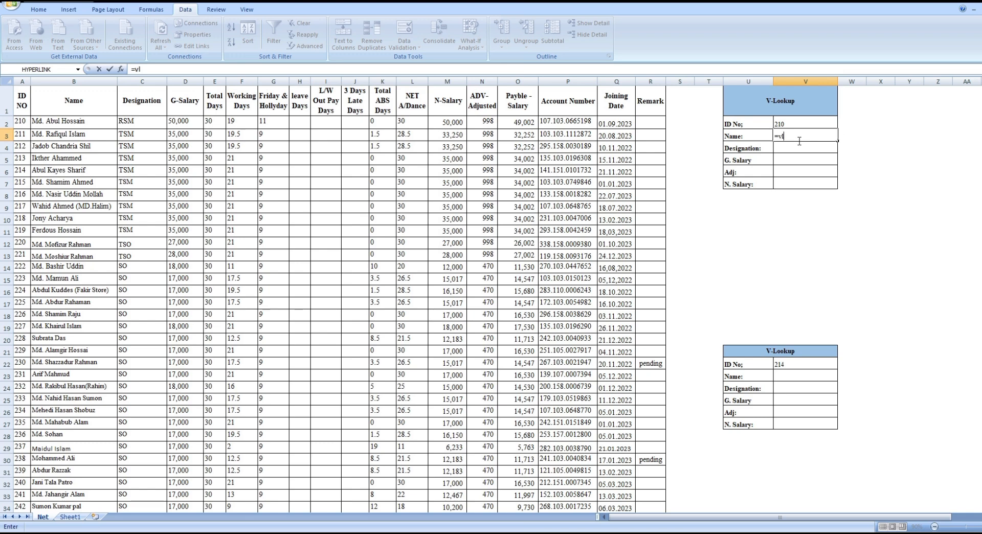
pyautogui.press('Tab')
pyautogui.click(792, 128)
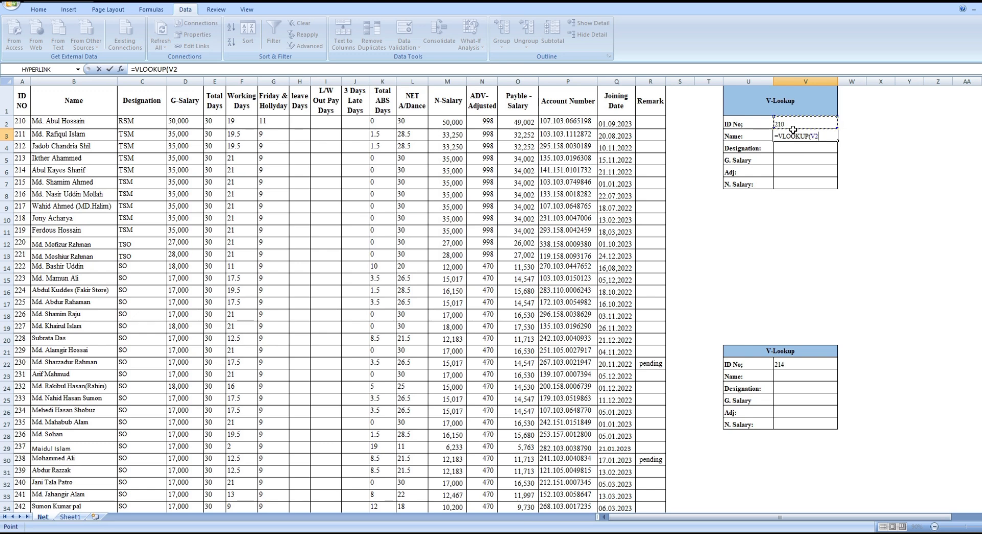
pyautogui.press('F4')
pyautogui.write(',')
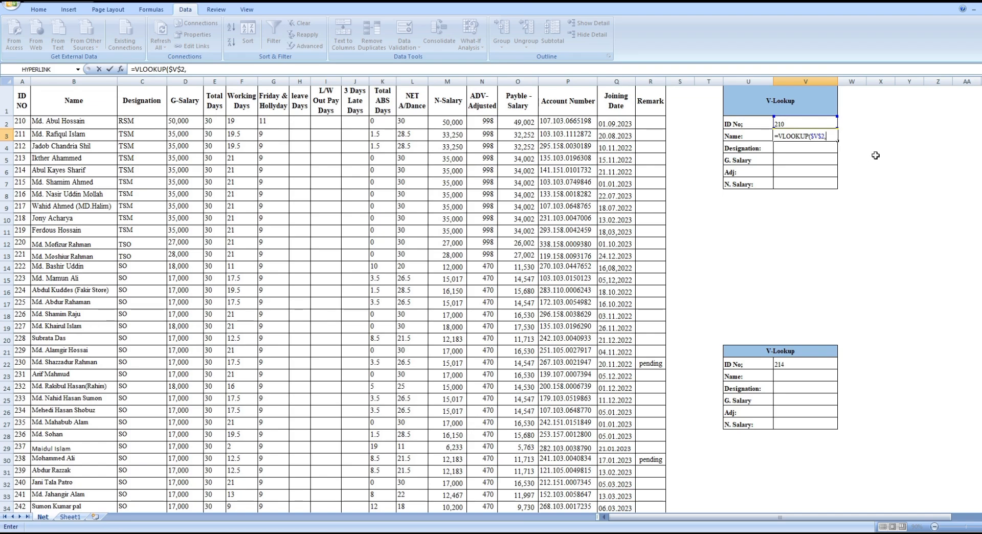
pyautogui.moveTo(20, 122); pyautogui.dragTo(655, 502)
pyautogui.press('F4')
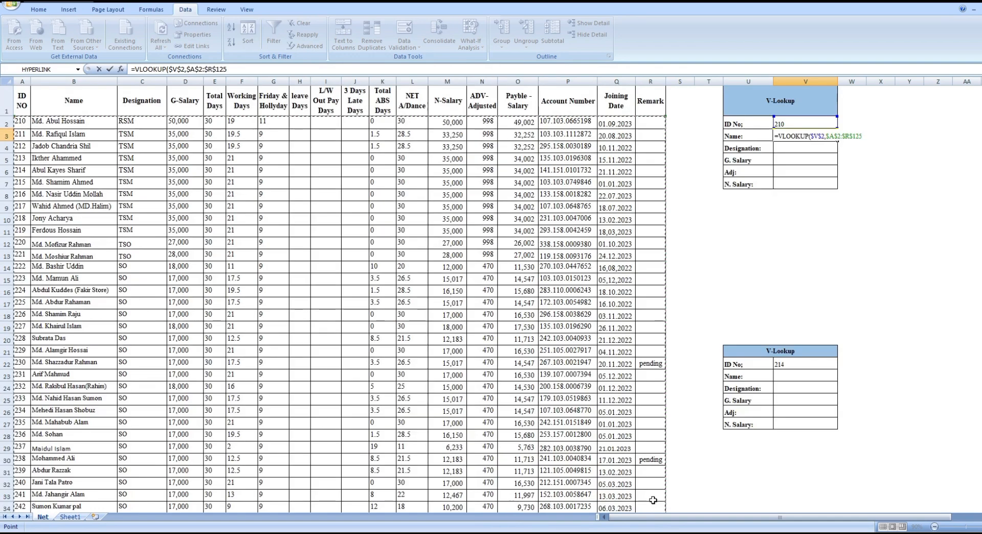
pyautogui.write(',')
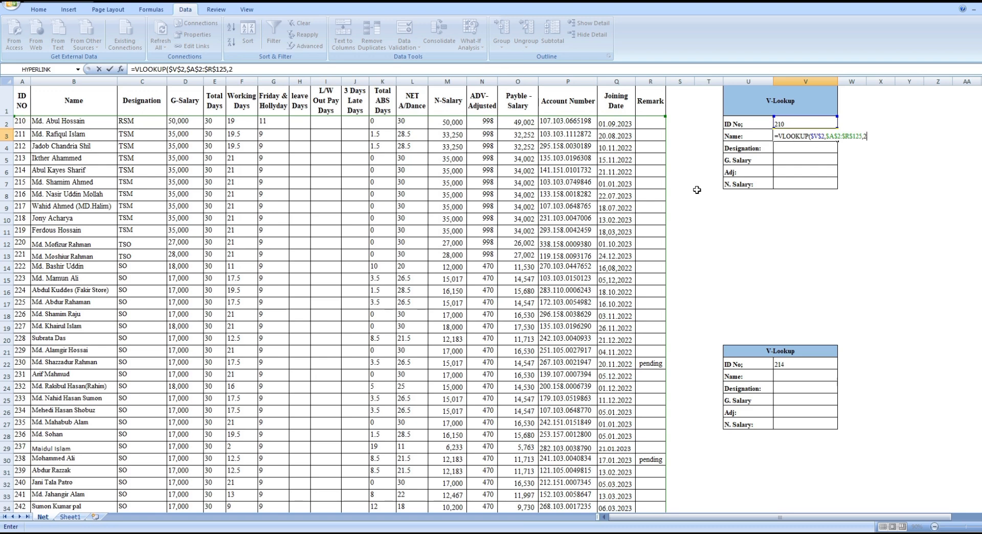
pyautogui.write('2,0')
pyautogui.press('Return')
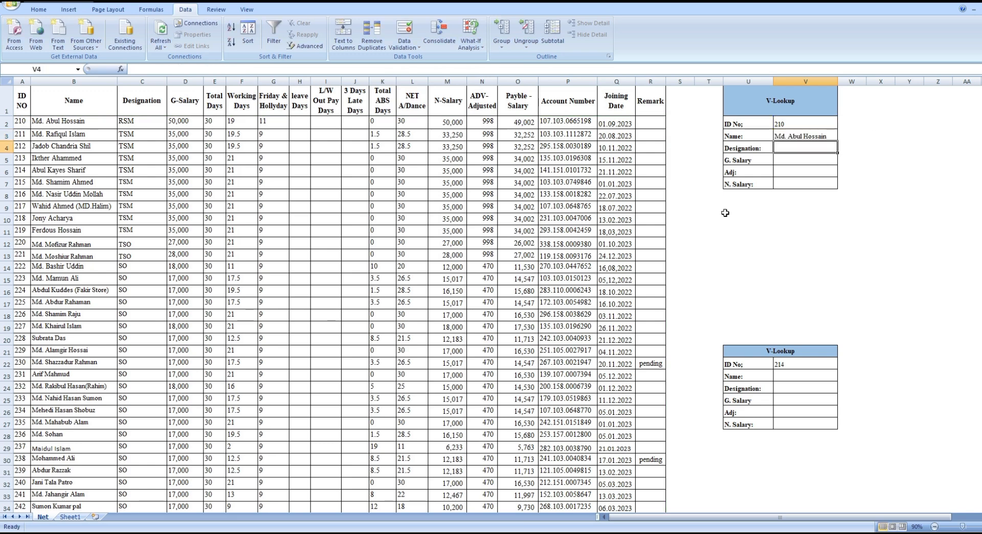
# Step: Fill the Name formula from V3 down through V7 and set the Designation formula's column index in V4 to 3
pyautogui.click(813, 137)
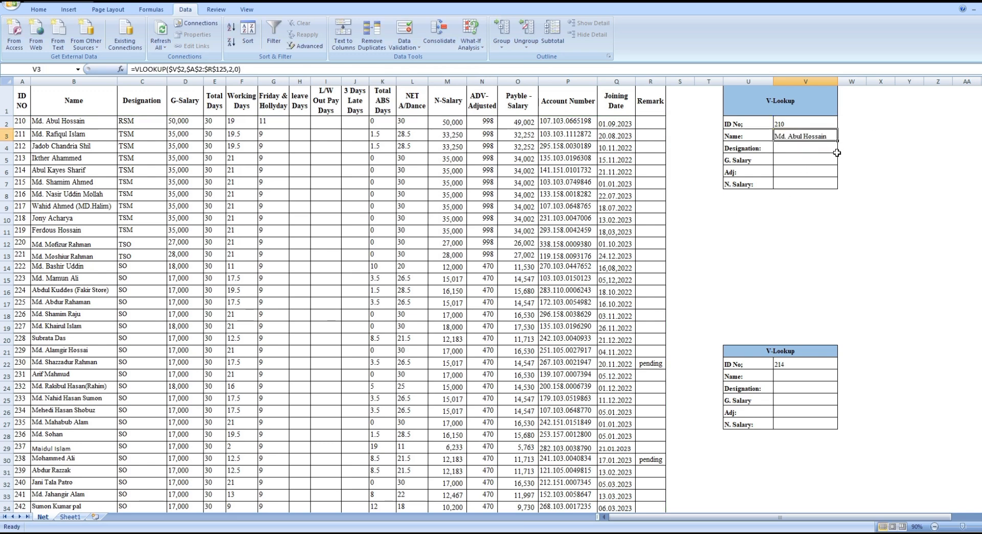
pyautogui.moveTo(841, 145); pyautogui.dragTo(847, 191)
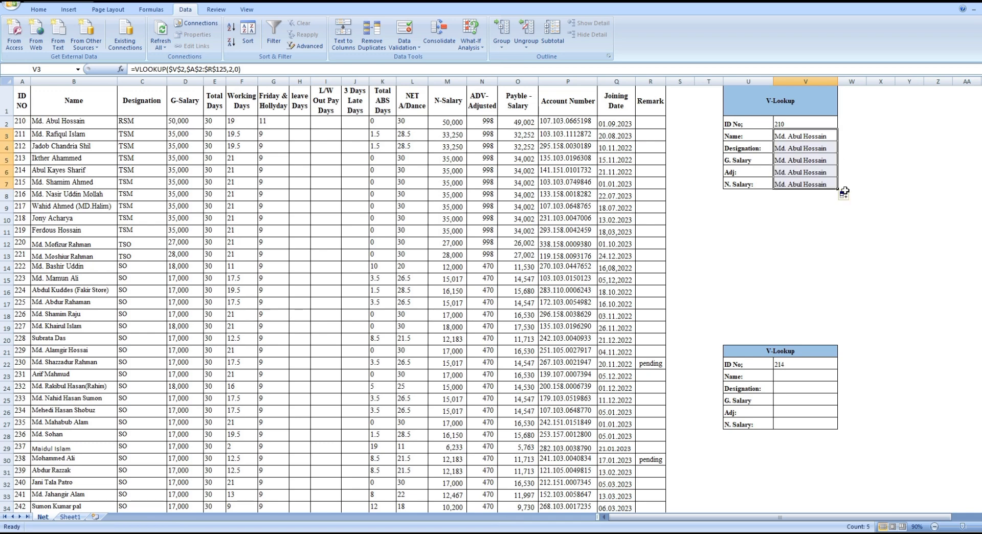
pyautogui.click(818, 152)
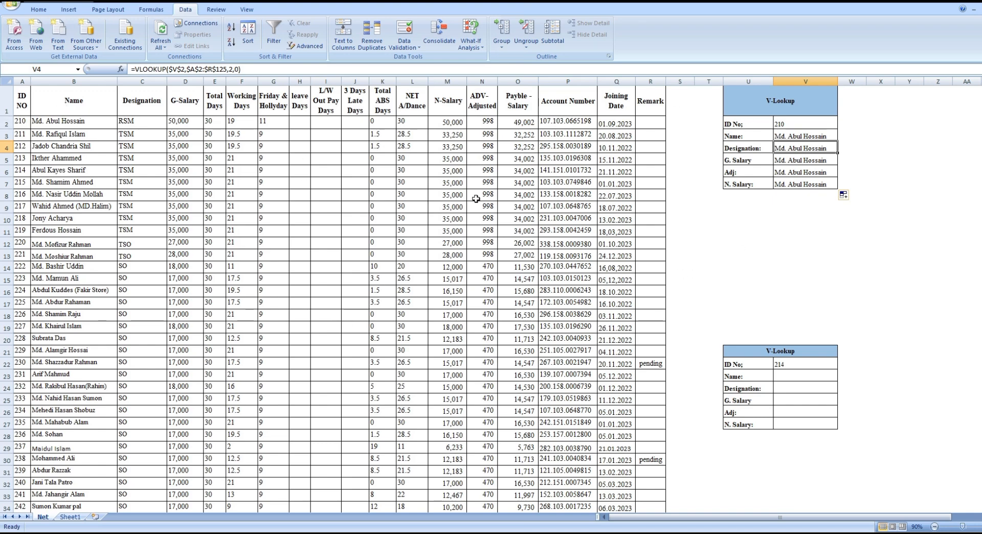
pyautogui.click(233, 70)
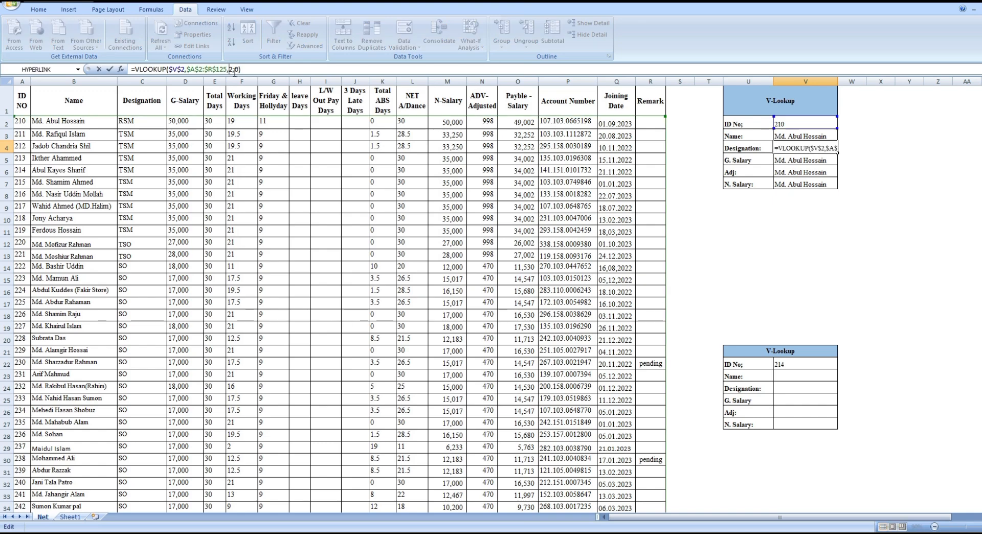
pyautogui.press('BackSpace')
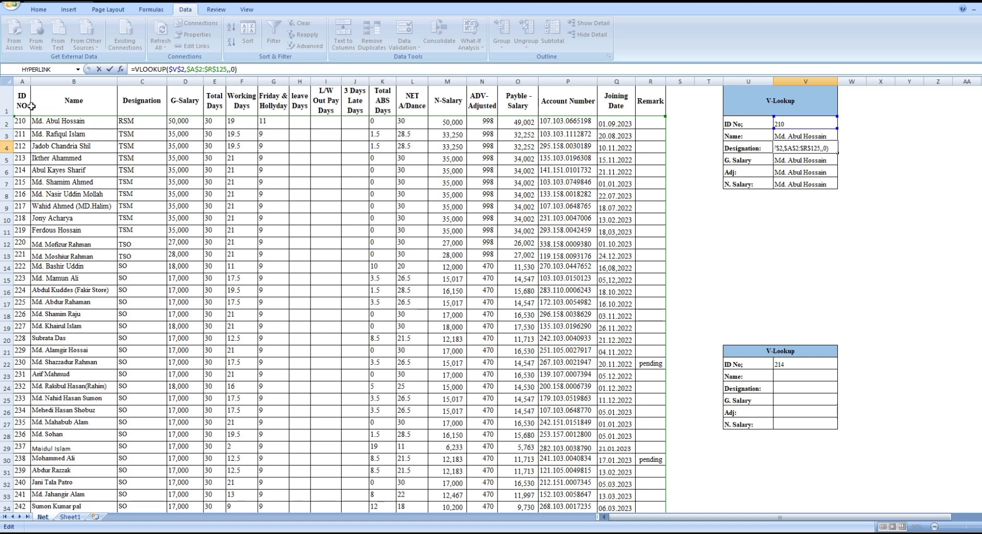
pyautogui.write('3')
pyautogui.press('Return')
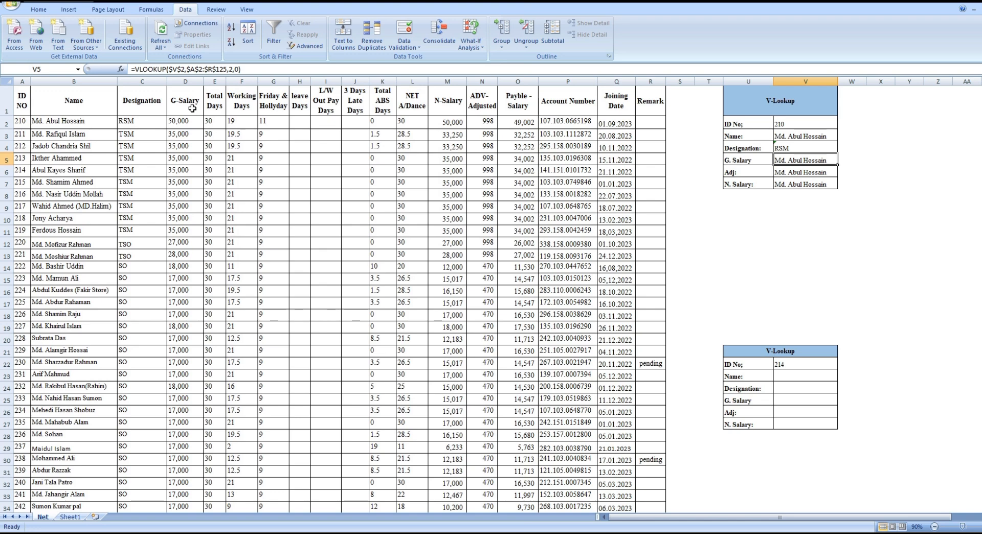
# Step: Set the column index of the G. Salary VLOOKUP in V5 to 4
pyautogui.click(231, 69)
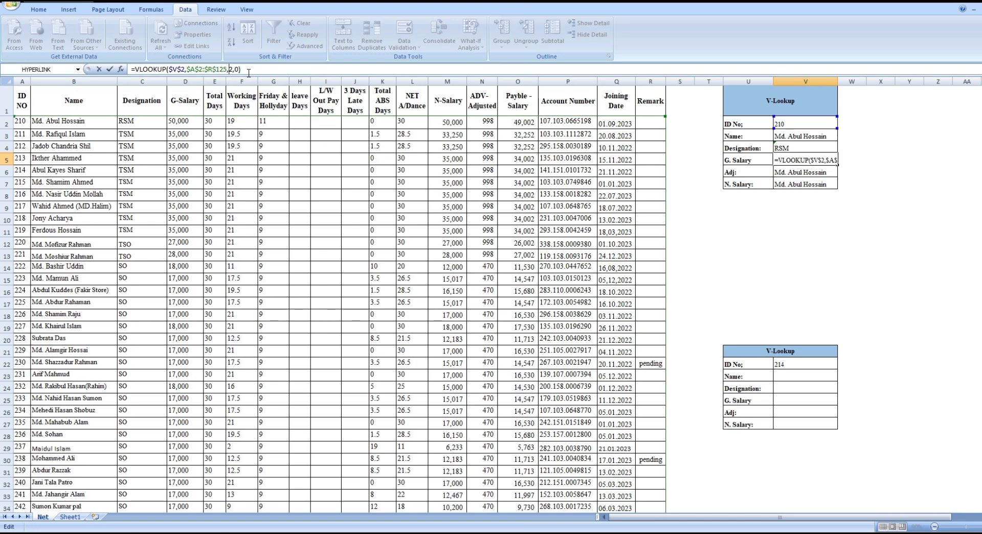
pyautogui.press('BackSpace')
pyautogui.write('4')
pyautogui.press('Return')
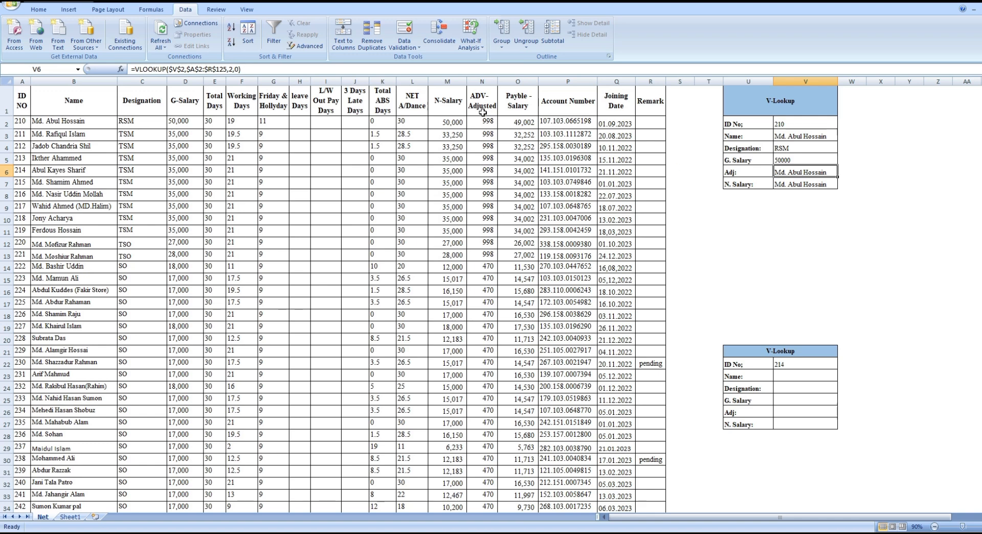
# Step: Set the column index of the Adj VLOOKUP in V6 to 14
pyautogui.click(229, 69)
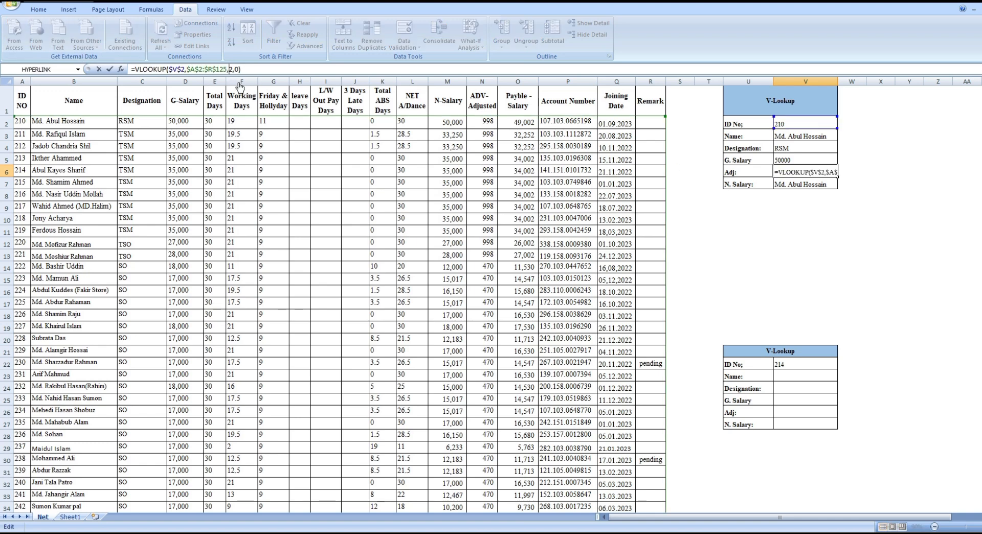
pyautogui.press('Delete')
pyautogui.write('14')
pyautogui.press('Return')
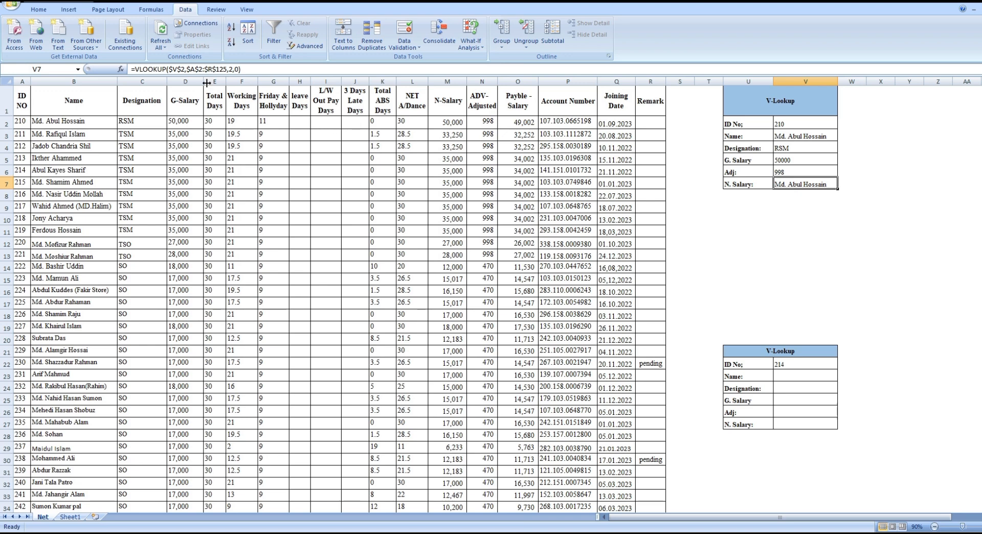
# Step: Set the column index of the N. Salary VLOOKUP in V7 to 15
pyautogui.click(228, 70)
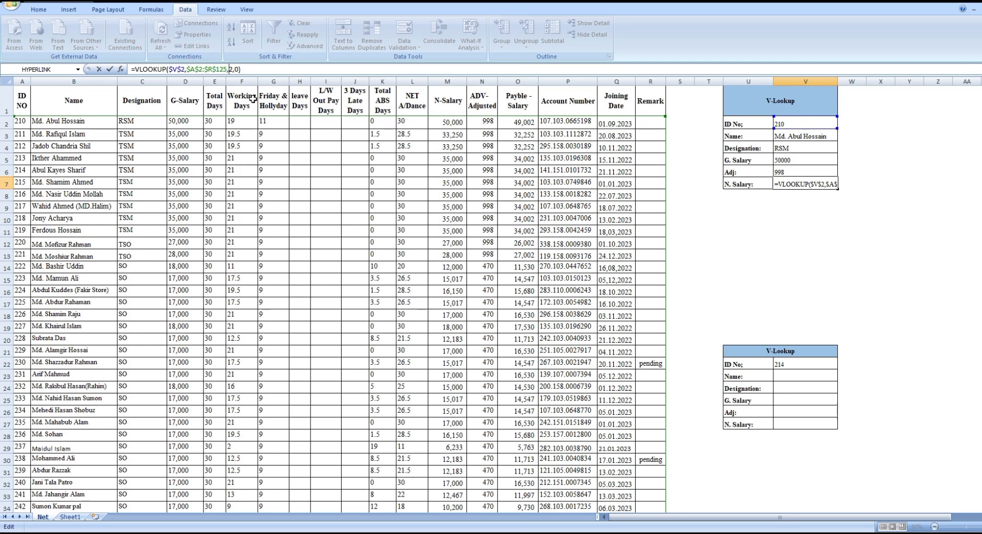
pyautogui.press('Delete')
pyautogui.write('15')
pyautogui.press('Return')
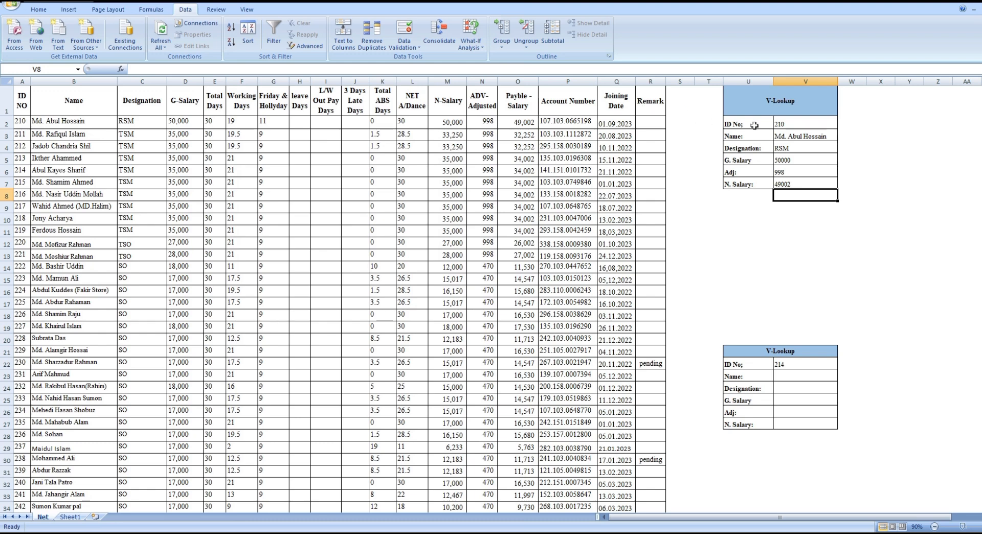
# Step: Choose the second listed employee's ID in the upper table's cell V2 and the first listed employee's ID in the lower table's V22
pyautogui.click(791, 126)
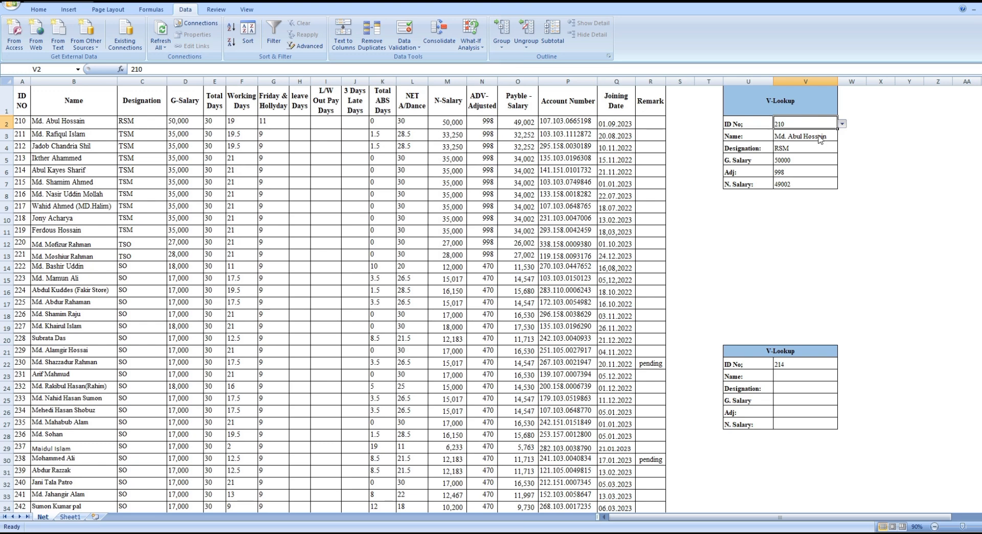
pyautogui.click(818, 139)
pyautogui.click(791, 368)
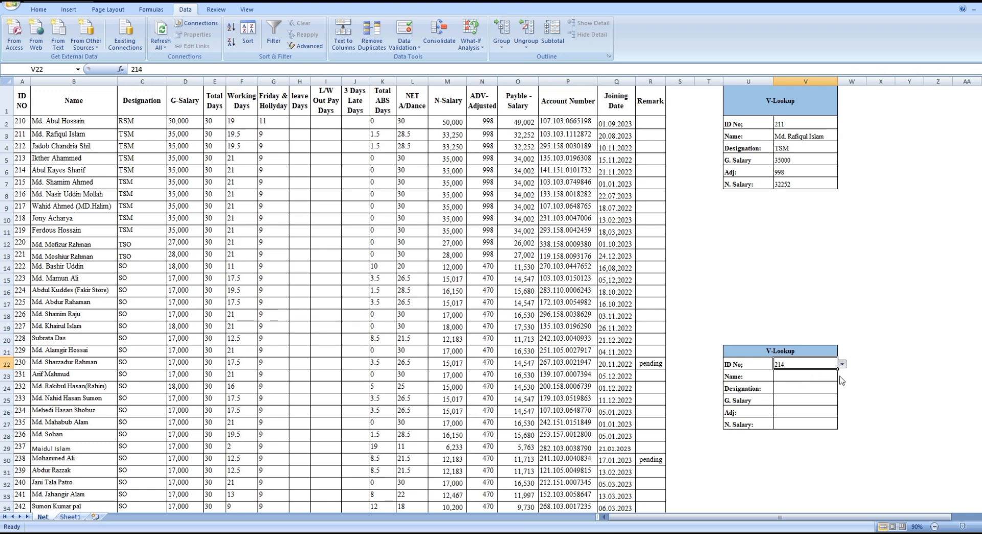
pyautogui.click(798, 373)
# Step: Look up the employee name in the lower table's cell V23 with the formula =VLOOKUP($V$22,$A$2:$R$125,2,23-22)
pyautogui.click(823, 376)
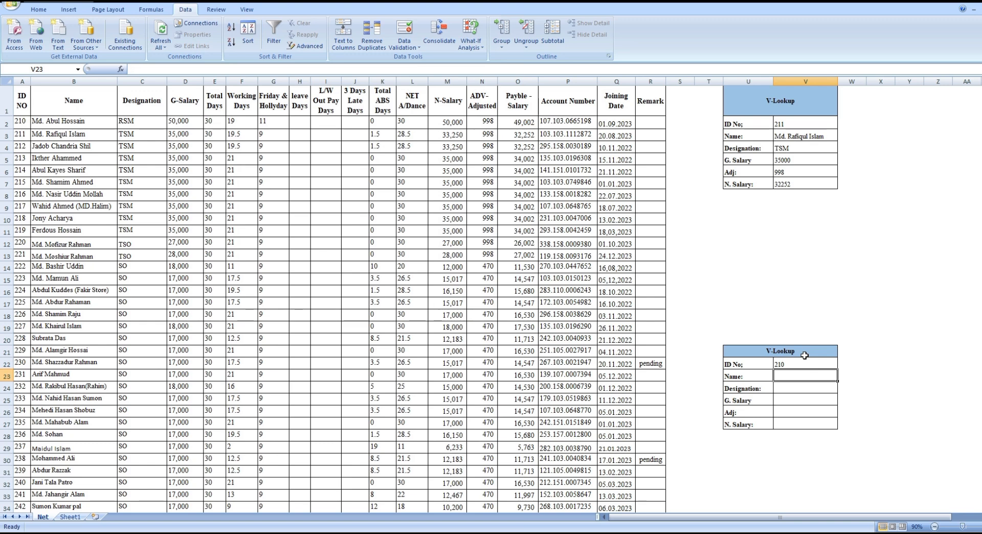
pyautogui.write('=')
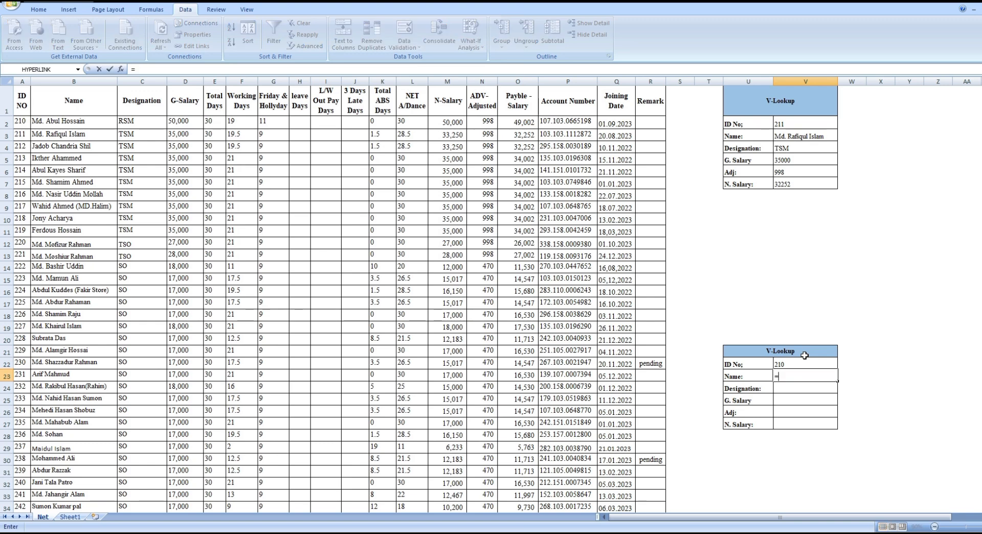
pyautogui.write('vlo')
pyautogui.doubleClick(810, 392)
pyautogui.click(804, 366)
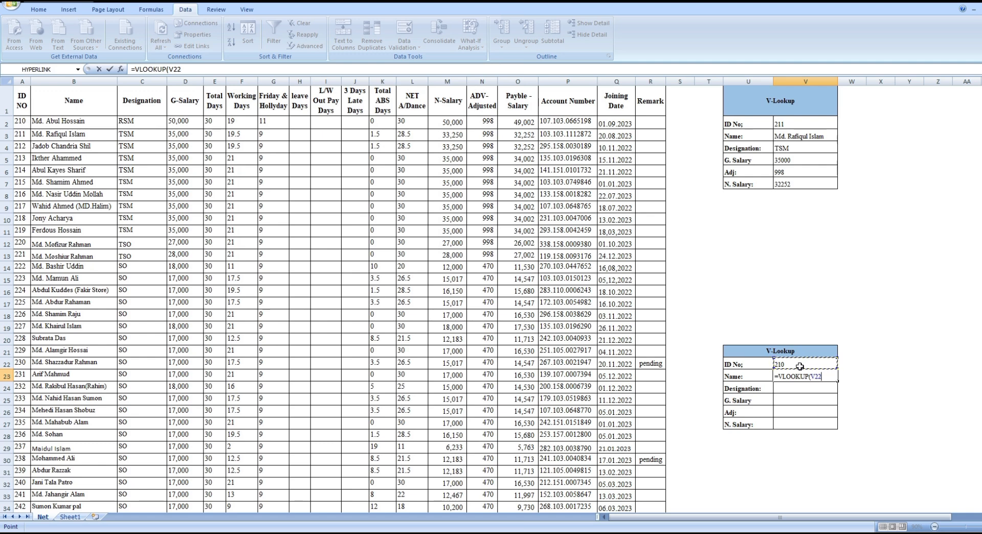
pyautogui.press('F4')
pyautogui.write(',')
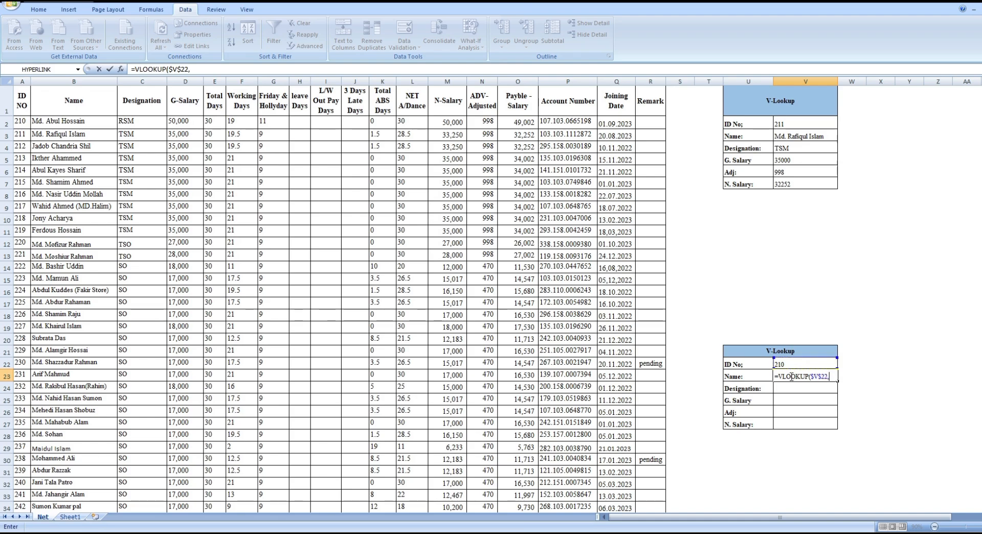
pyautogui.moveTo(25, 122); pyautogui.dragTo(657, 504)
pyautogui.press('F4')
pyautogui.write(',')
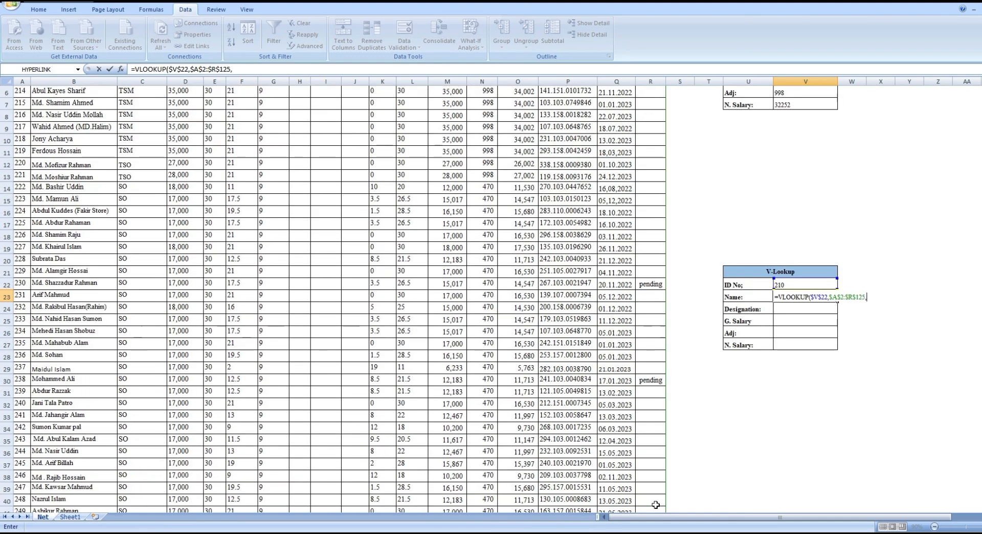
pyautogui.scroll(2, 377, 323)
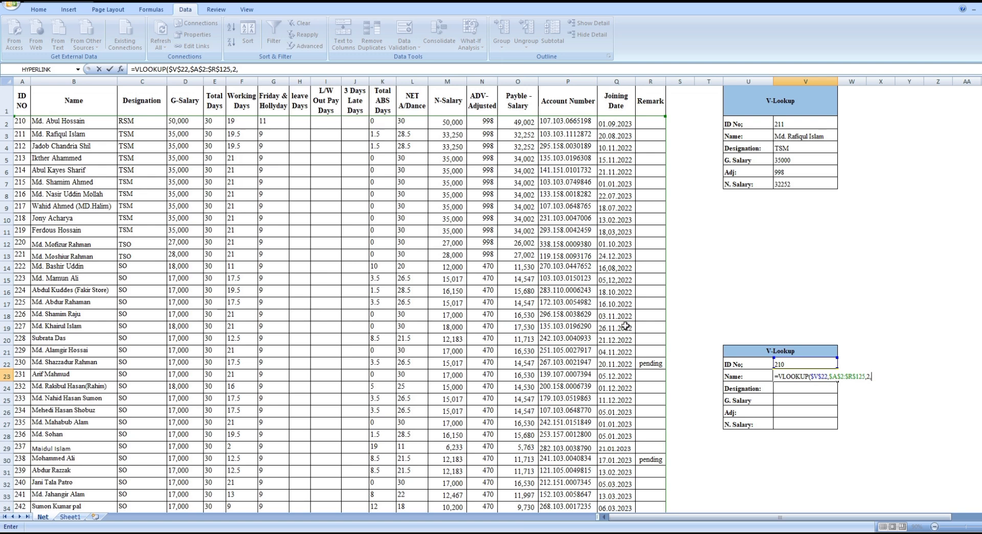
pyautogui.write(',')
pyautogui.write('3-22)')
pyautogui.press('Return')
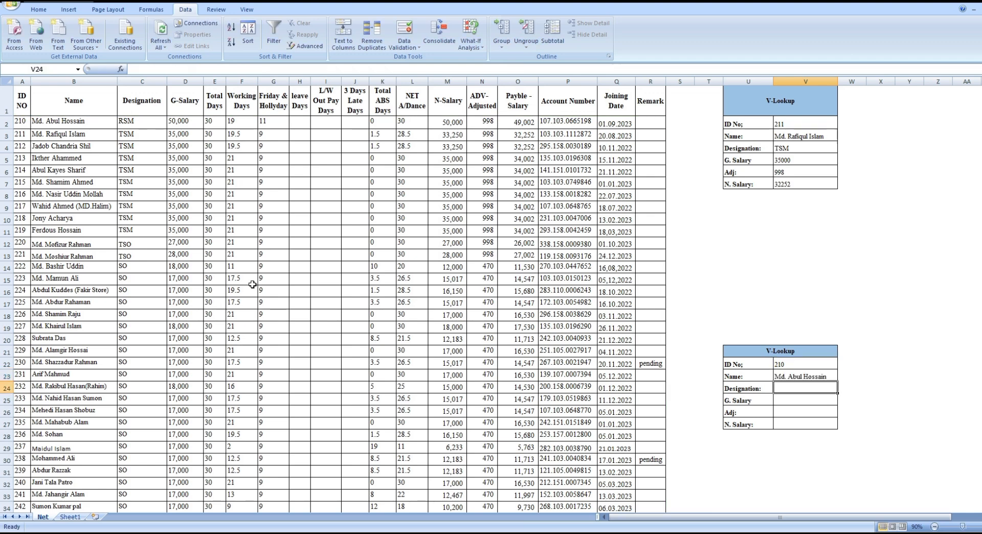
# Step: Fill the lower table's Name formula from V23 down through the N. Salary cell V27, and select the Designation cell V24
pyautogui.click(834, 377)
pyautogui.moveTo(838, 382); pyautogui.dragTo(845, 429)
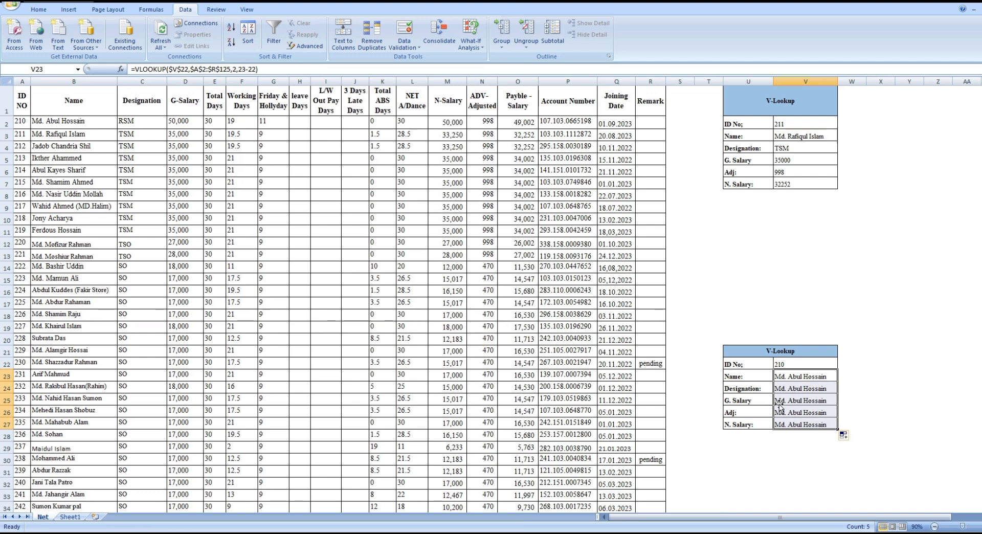
pyautogui.click(809, 390)
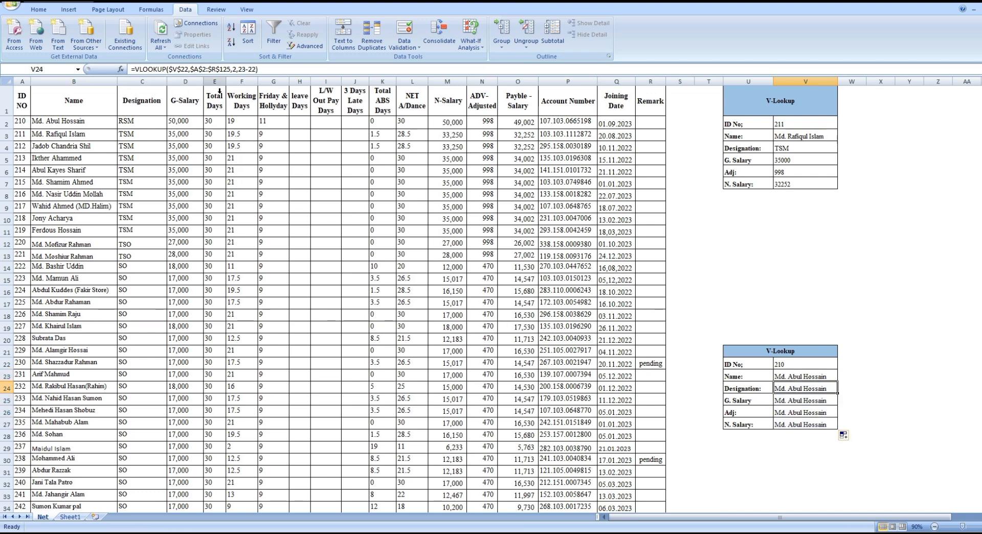
pyautogui.click(238, 71)
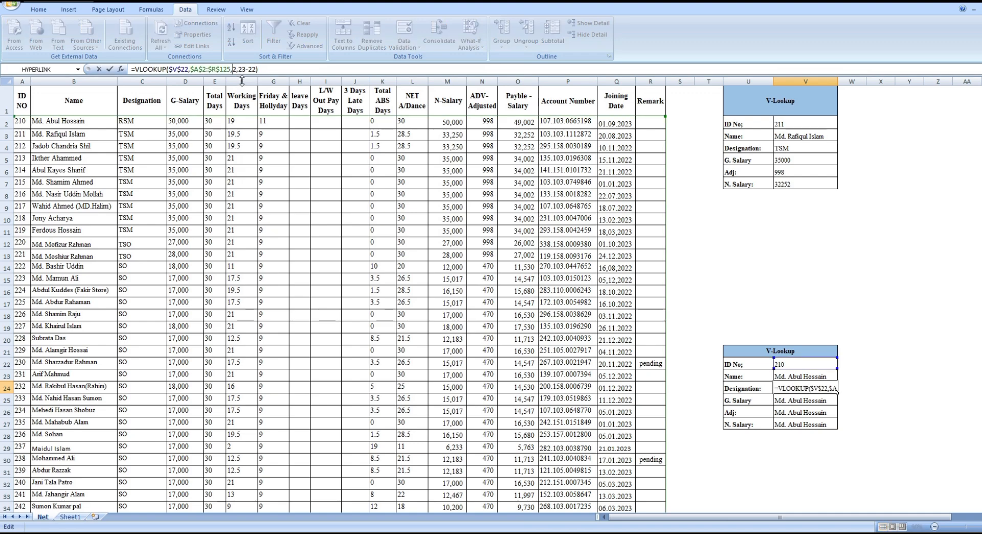
pyautogui.press('Delete')
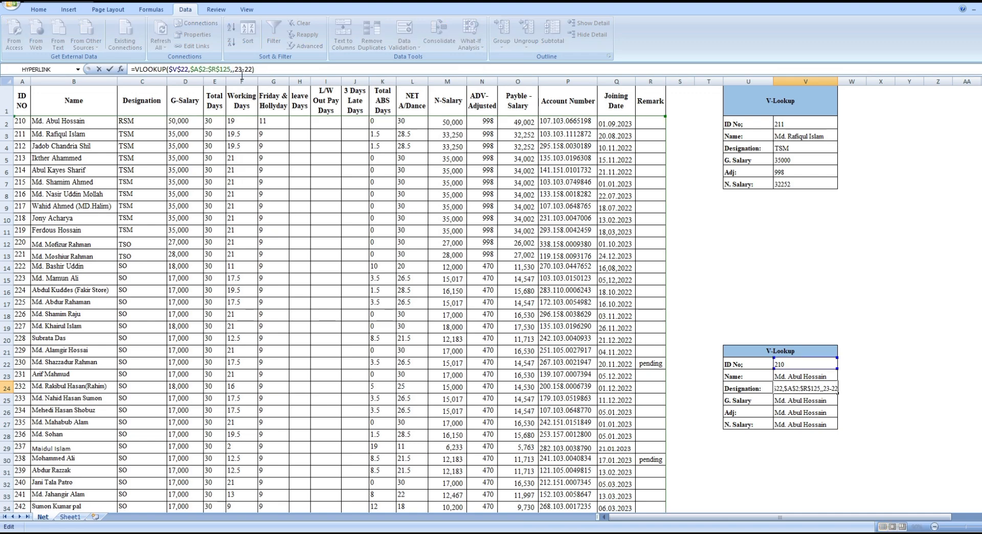
pyautogui.write('2')
pyautogui.press('Return')
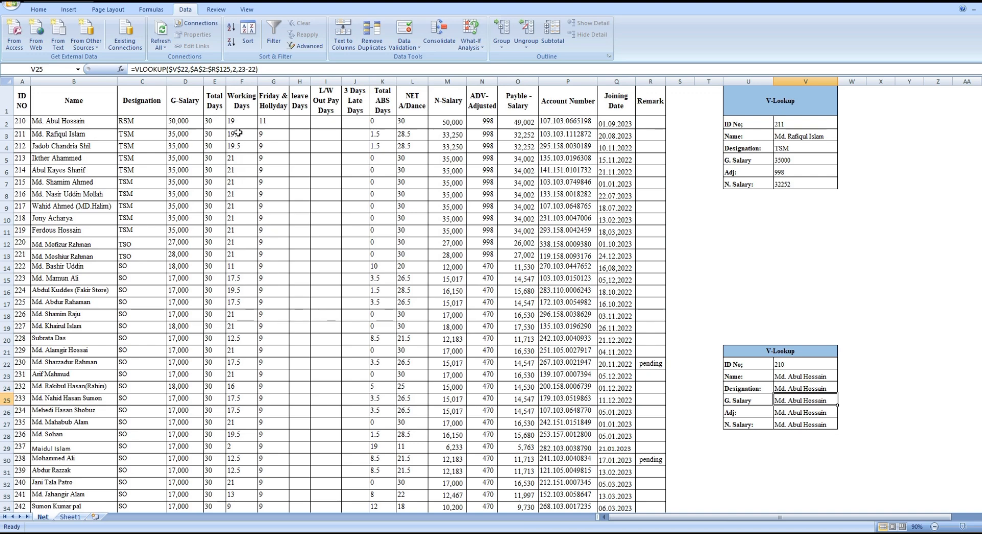
# Step: Set the column index of the lower table's Designation VLOOKUP in V24 to 3
pyautogui.click(794, 392)
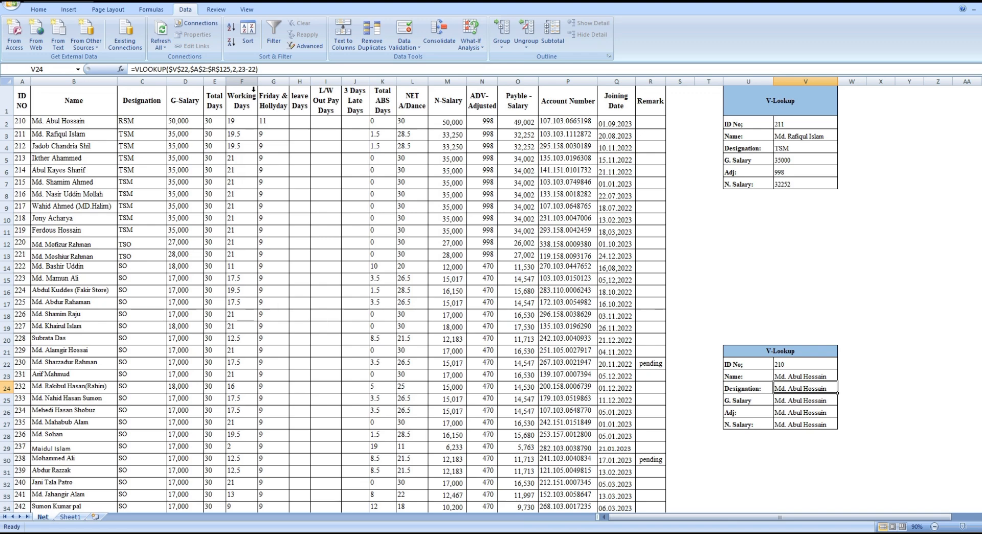
pyautogui.click(233, 69)
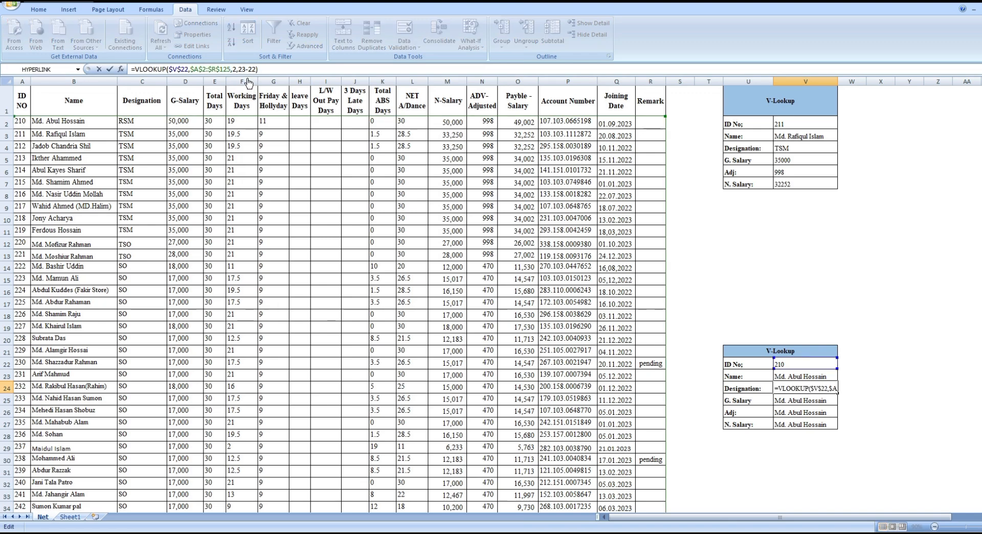
pyautogui.press('BackSpace')
pyautogui.write('3')
pyautogui.press('Return')
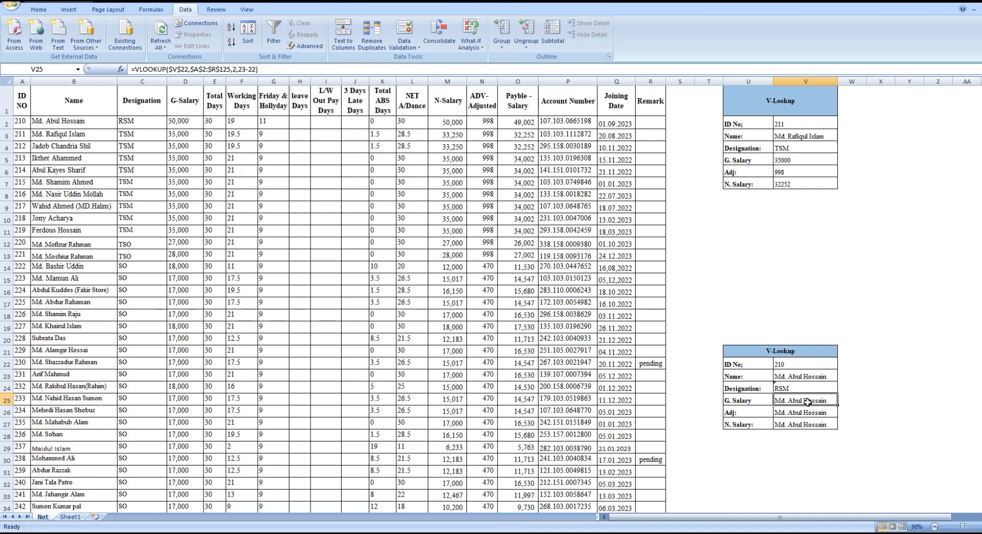
# Step: Change the column index of the lower table's G. Salary VLOOKUP in V25 to return the G-Salary column D
pyautogui.click(237, 69)
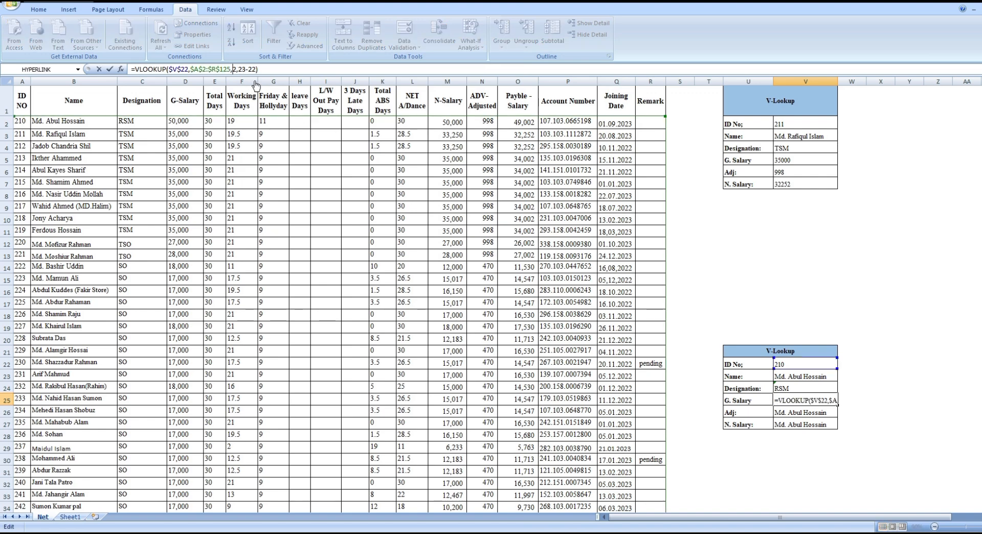
pyautogui.press('BackSpace')
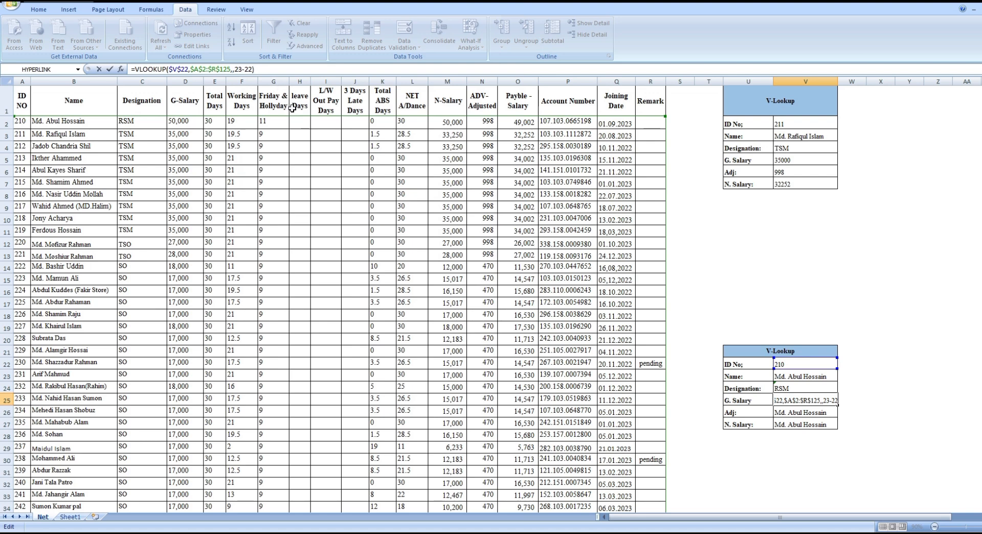
pyautogui.write('2')
pyautogui.press('Return')
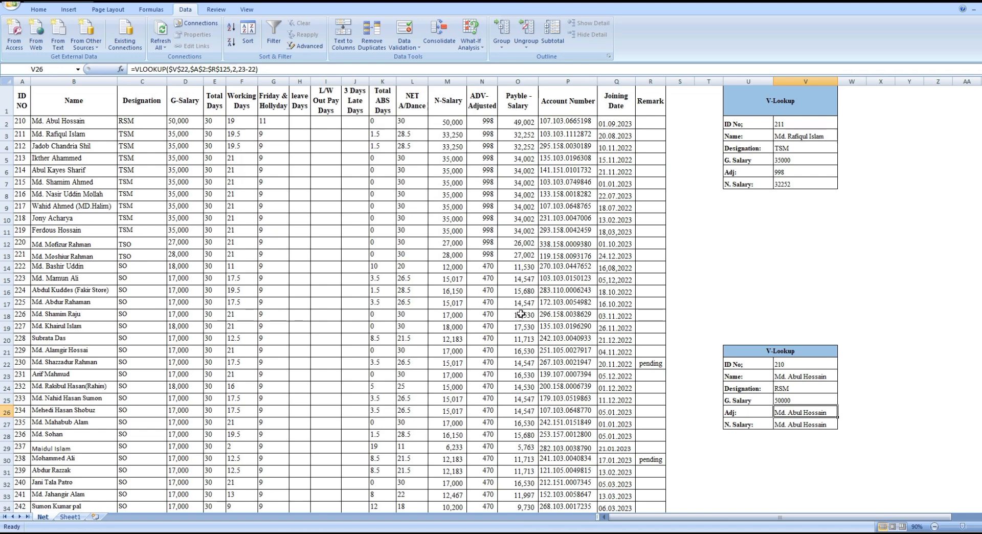
# Step: Change the column index of the lower table's Adj VLOOKUP in V26 to return the ADV-Adjusted column N
pyautogui.click(239, 70)
pyautogui.press('BackSpace')
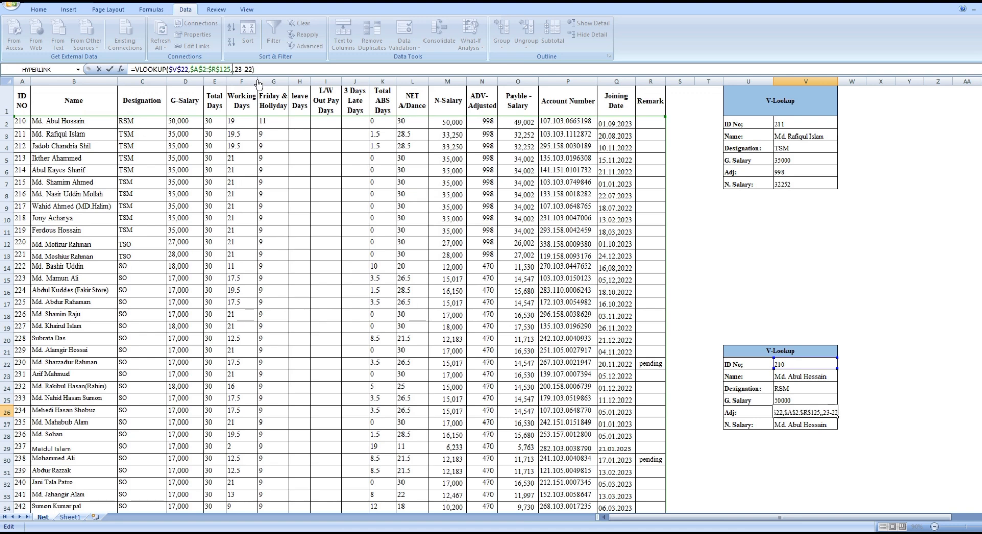
pyautogui.write('2')
pyautogui.press('Return')
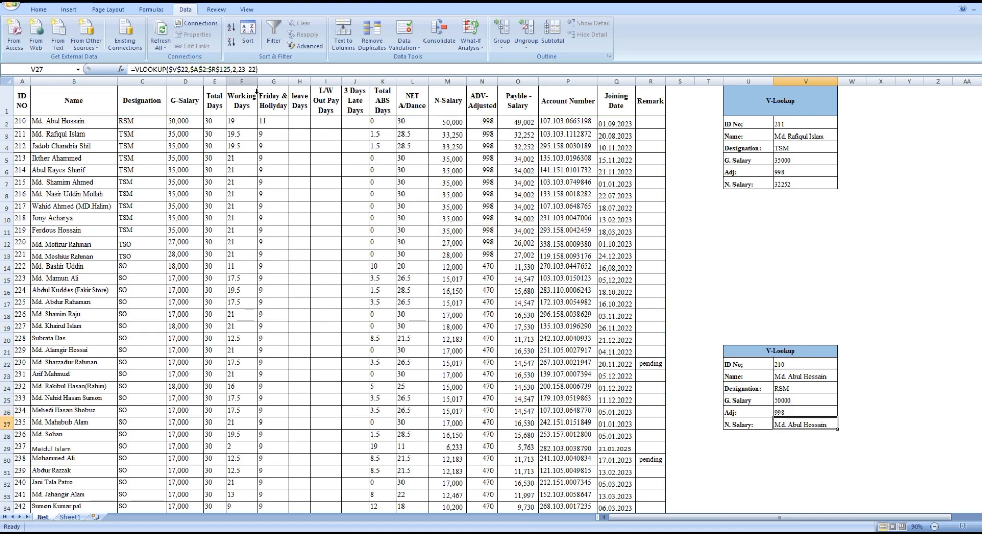
# Step: Set the column index of the lower table's N. Salary VLOOKUP in V27 to 15
pyautogui.click(240, 72)
pyautogui.press('BackSpace')
pyautogui.write('15')
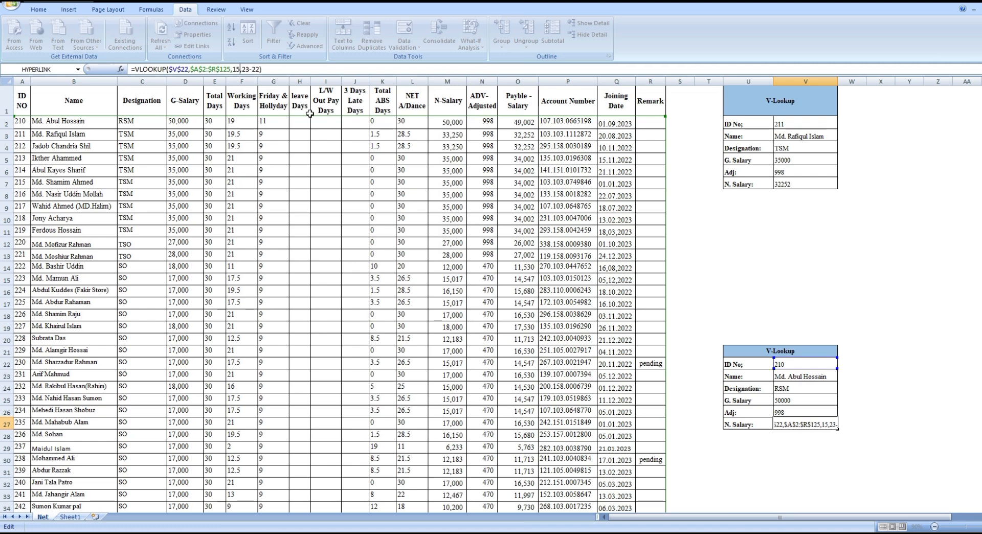
pyautogui.press('Return')
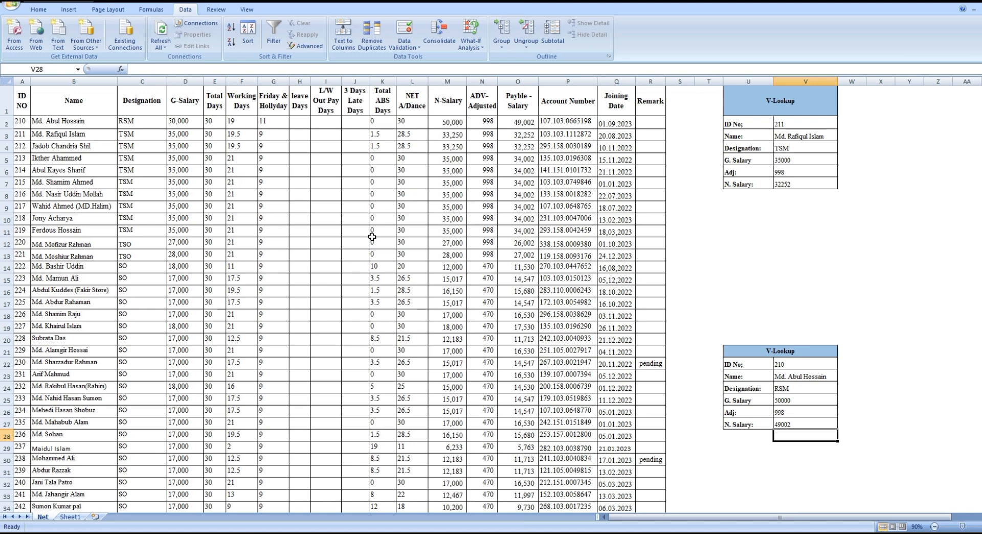